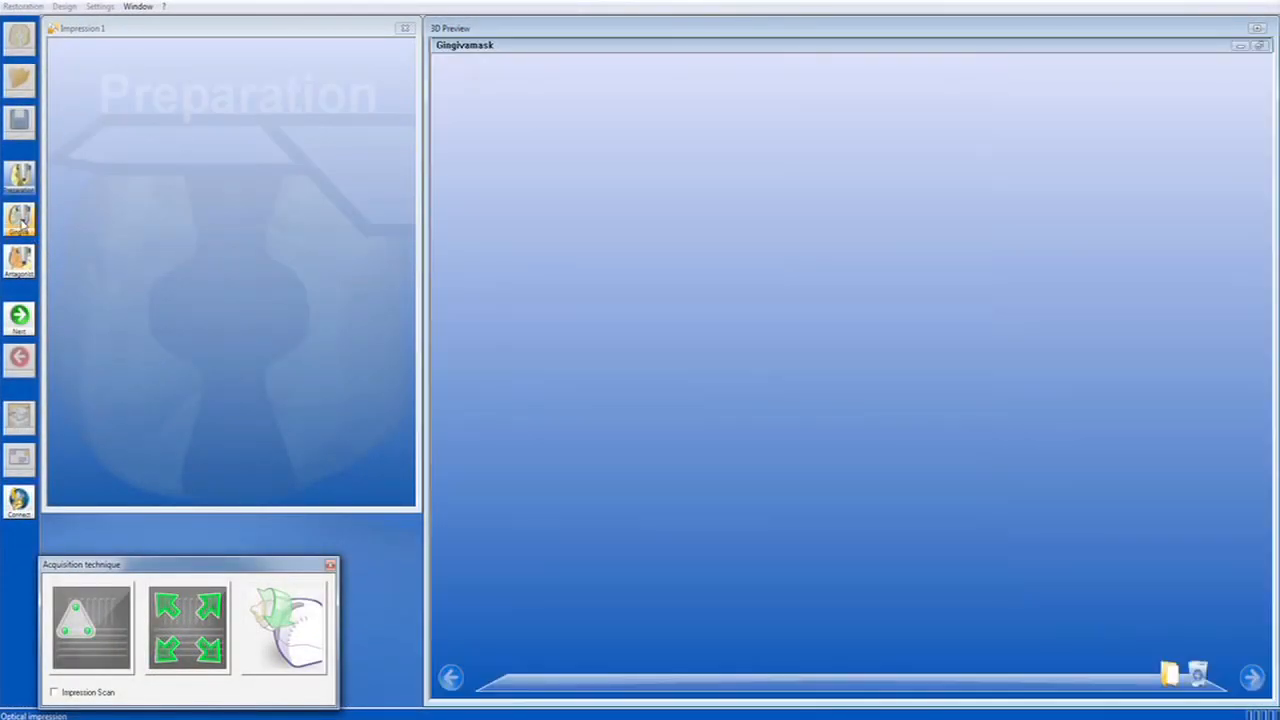
Capture the gingiva and antagonist optical impressions using the full-area acquisition technique
left_click(197, 628)
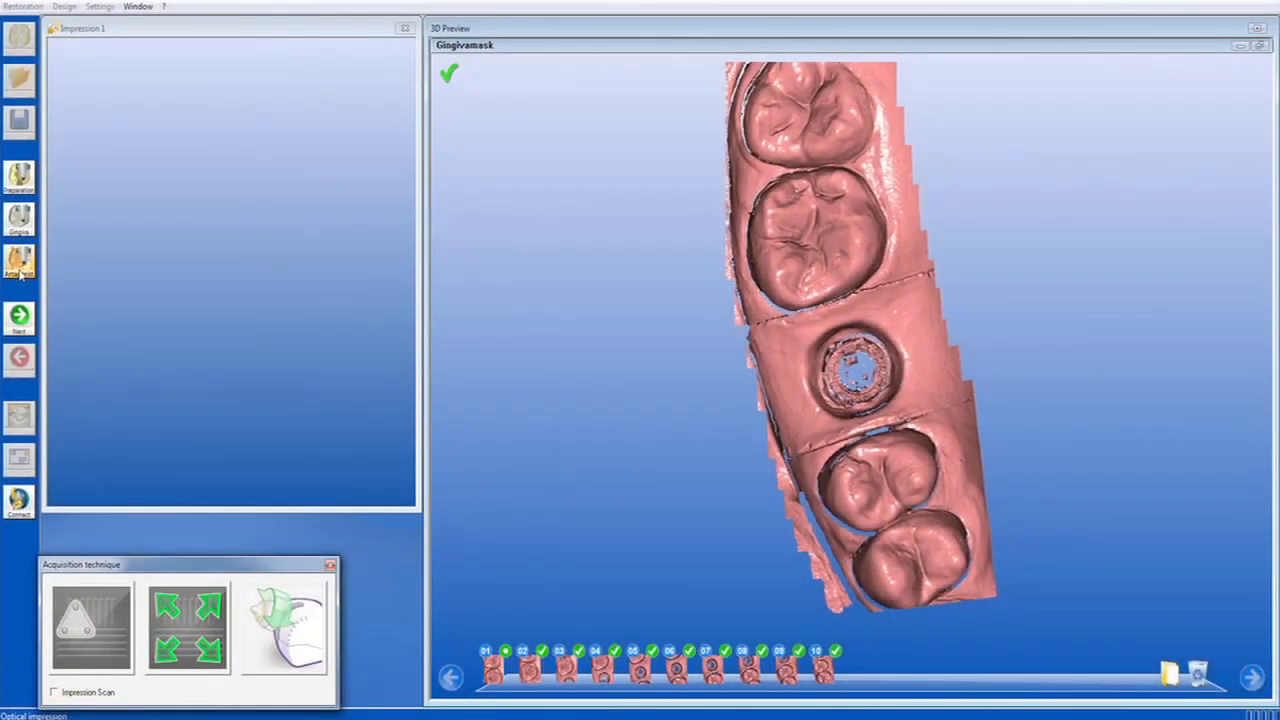
left_click(20, 262)
left_click(200, 632)
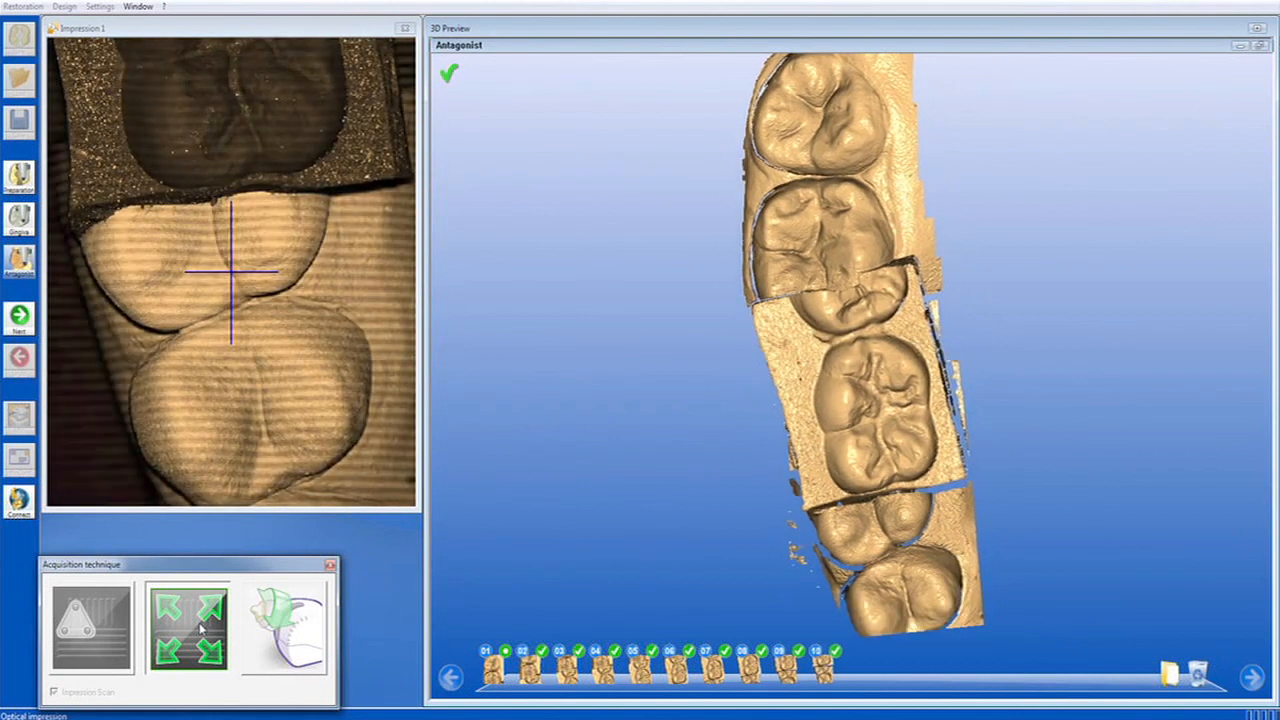
left_click(200, 627)
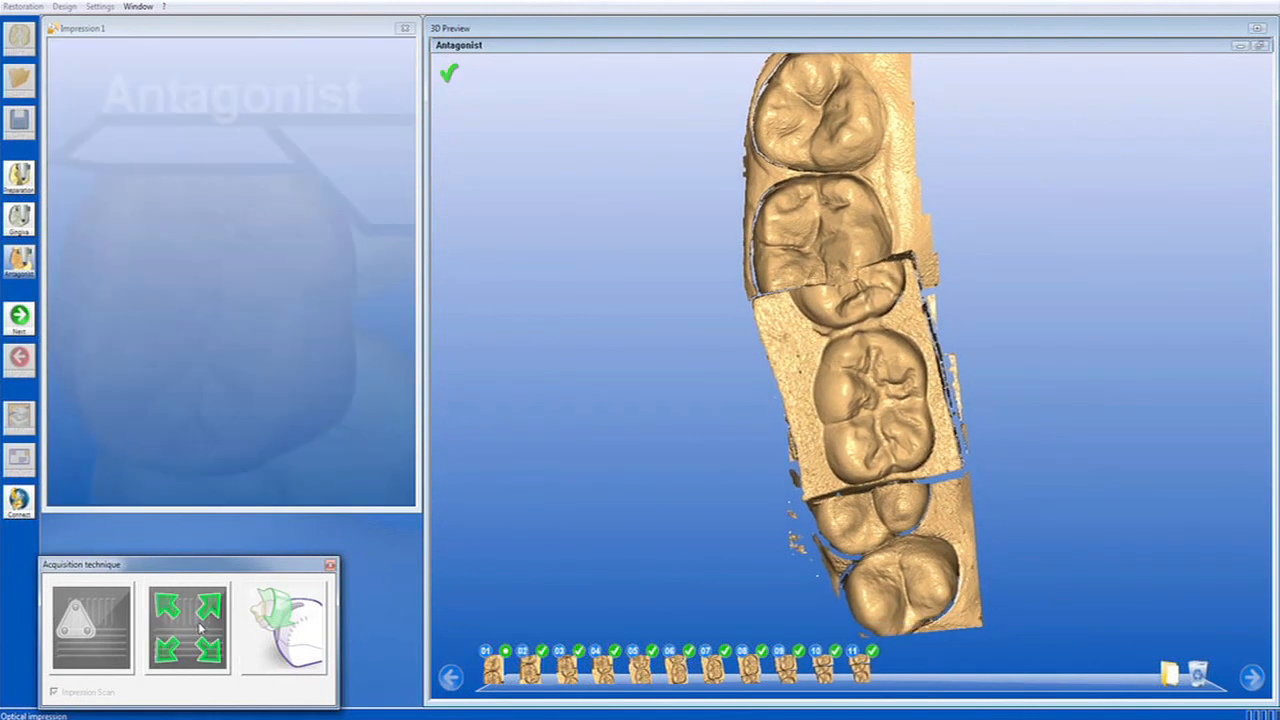
Show the preparation, gingiva mask and antagonist previews together and inspect each scan from slightly different angles
left_click(139, 7)
left_click(157, 24)
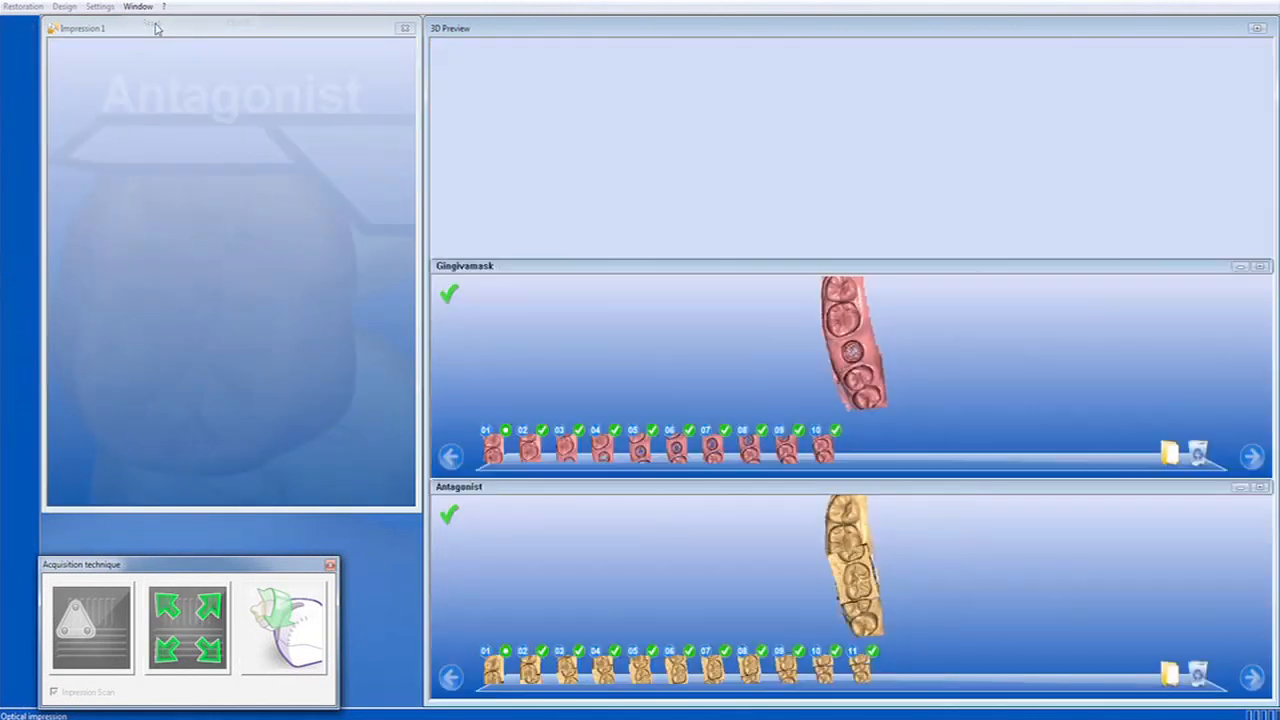
mouse_move(861, 578)
left_mouse_down()
mouse_move(889, 572)
mouse_move(867, 575)
mouse_move(875, 600)
mouse_move(882, 570)
mouse_move(869, 576)
left_mouse_up()
left_click_drag(842, 356, 849, 346)
left_click_drag(853, 183, 855, 172)
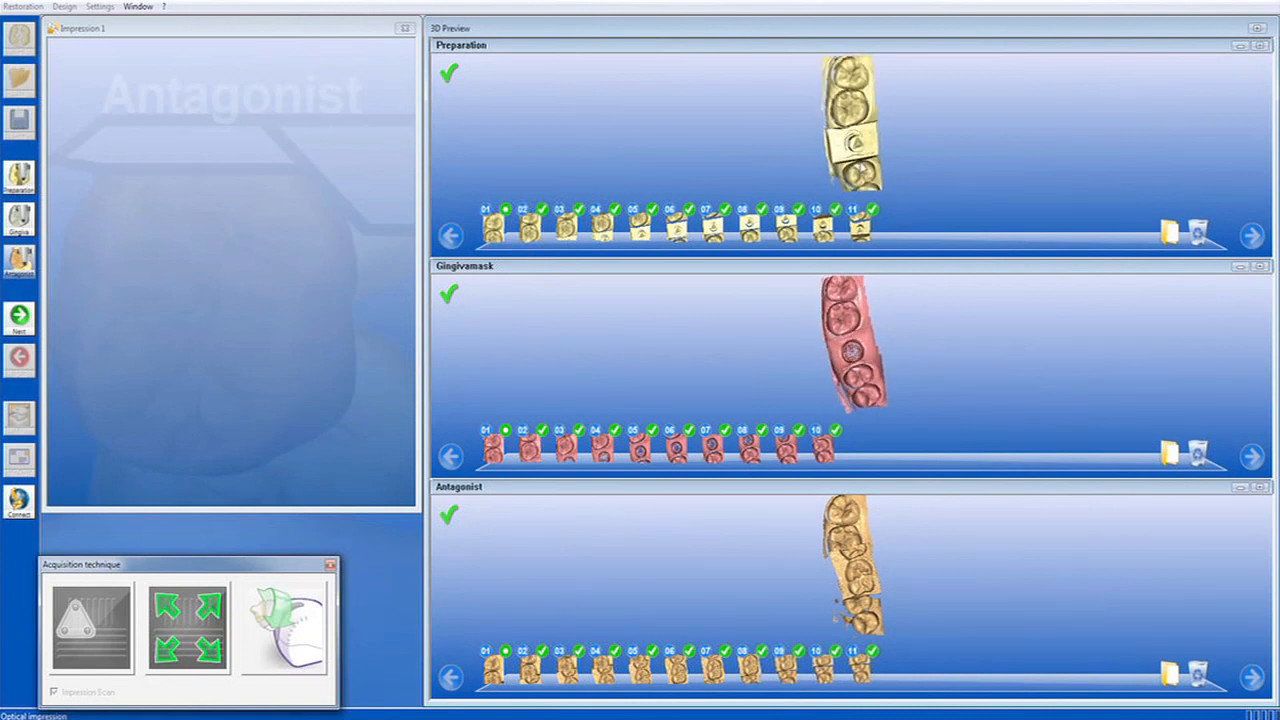
Proceed to the virtual model and accept the restoration parameters with a 0.8 mm gingival depth and Design for Abutment Crown enabled
left_click(19, 316)
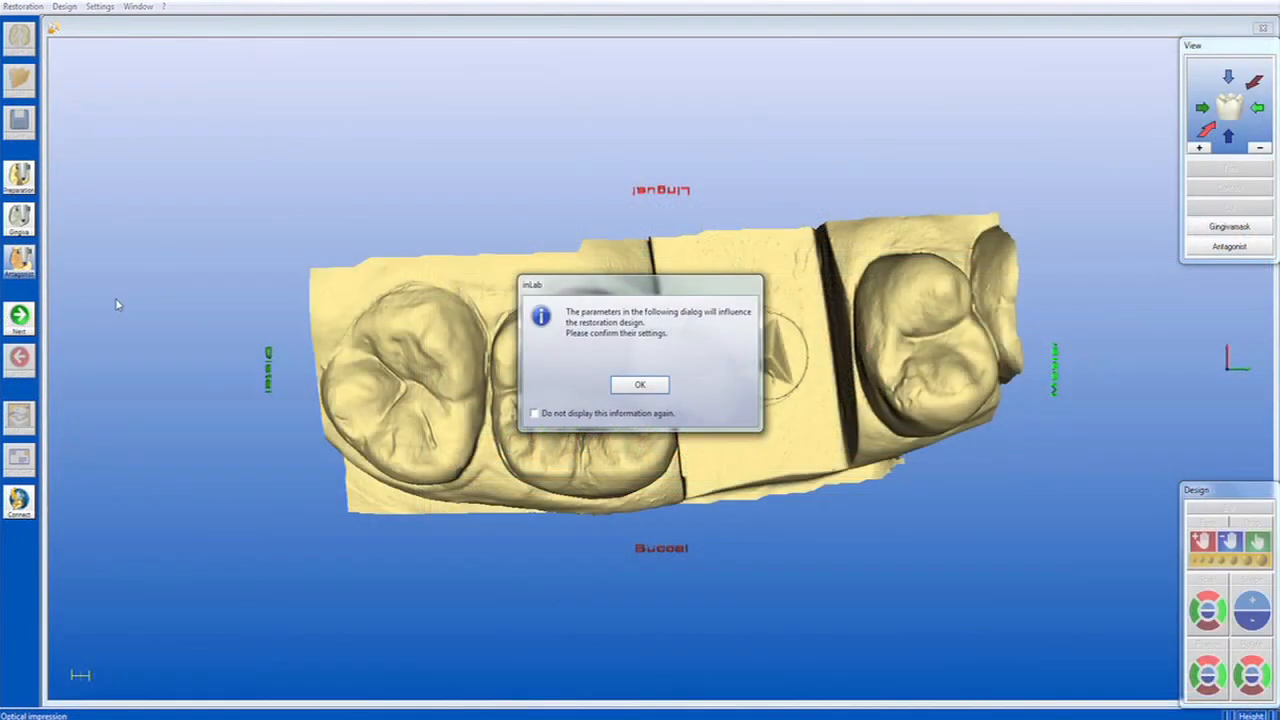
left_click(657, 388)
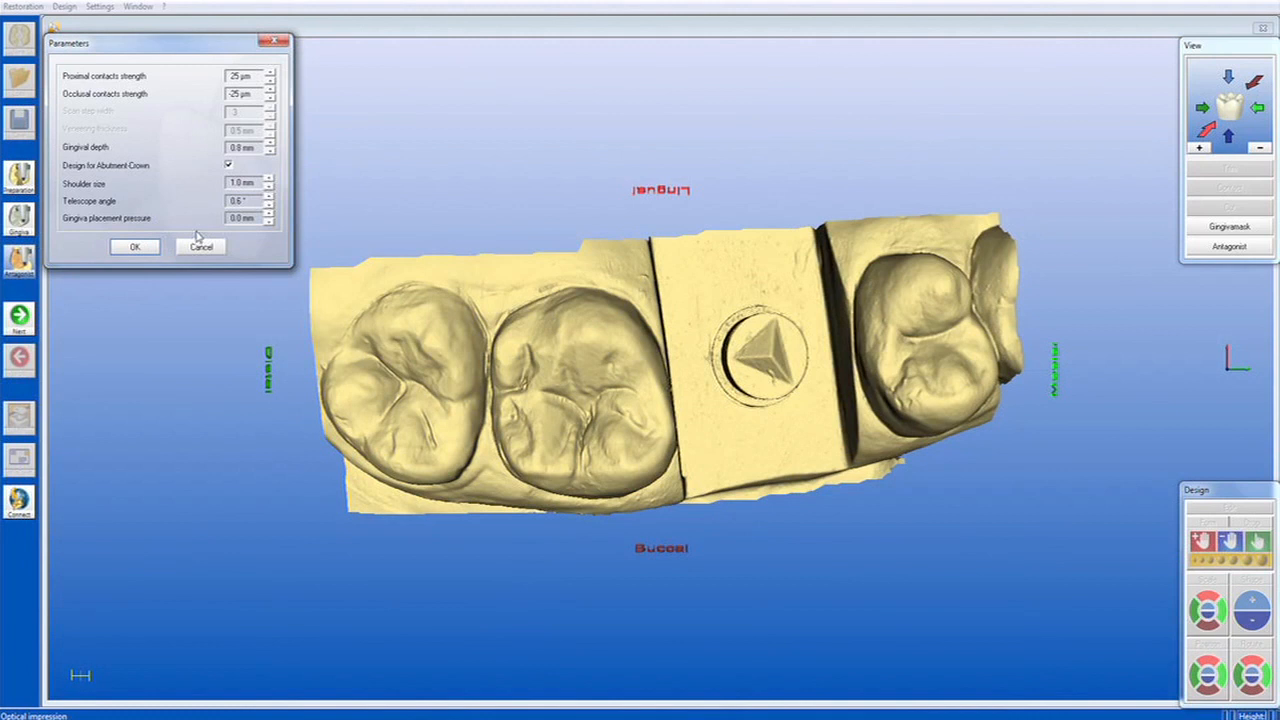
left_click(270, 151)
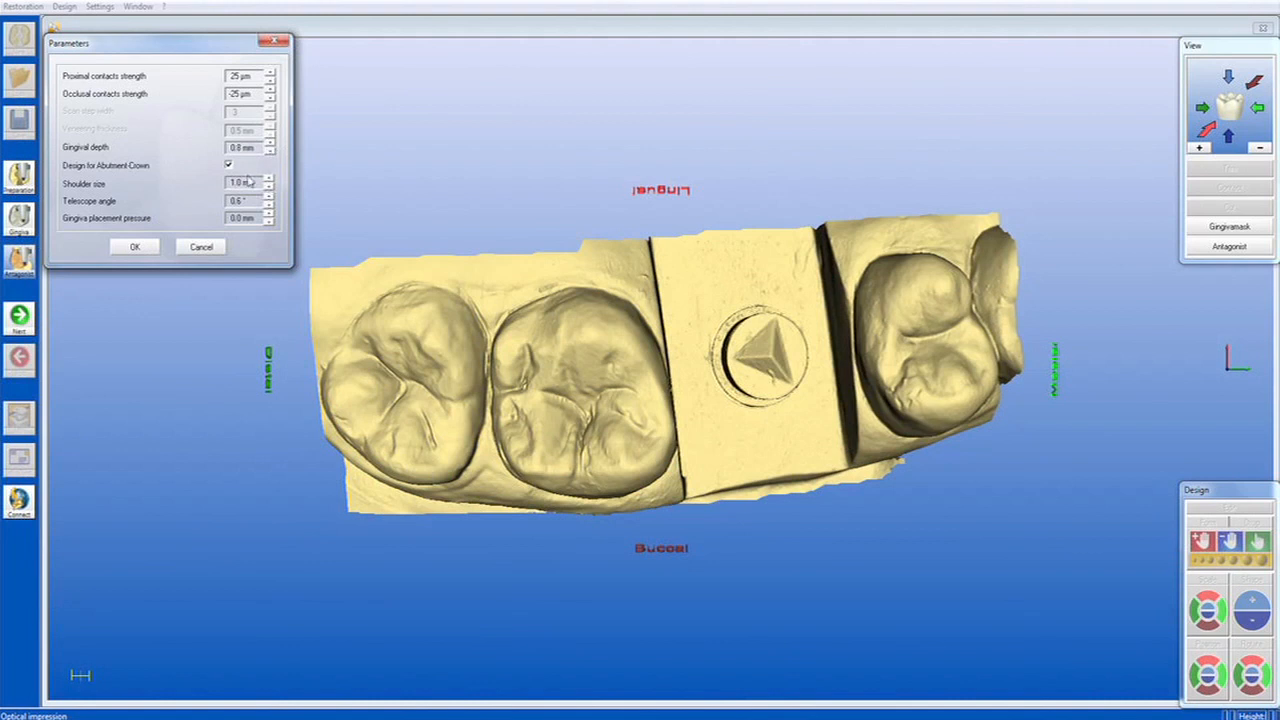
left_click(137, 248)
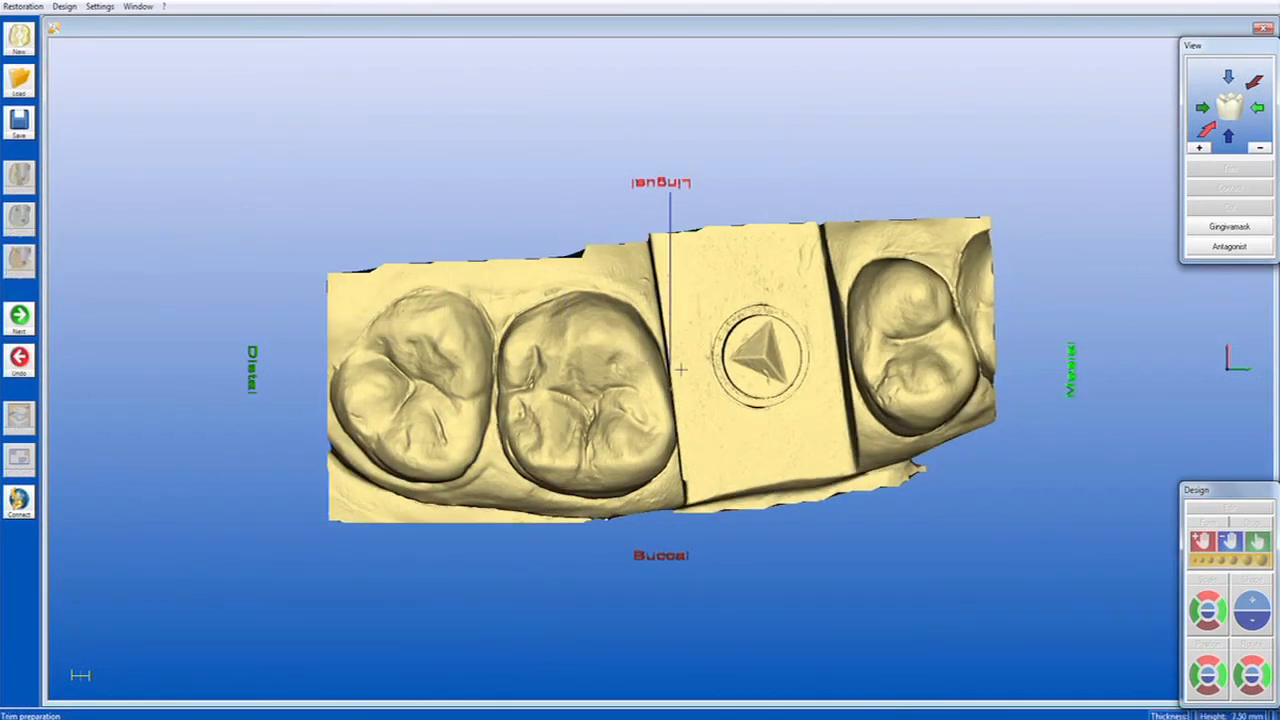
Trim the preparation model distally and mesially of the scan body, keeping the scan body segment, and accept the trimming
middle_click_drag(740, 390, 680, 402)
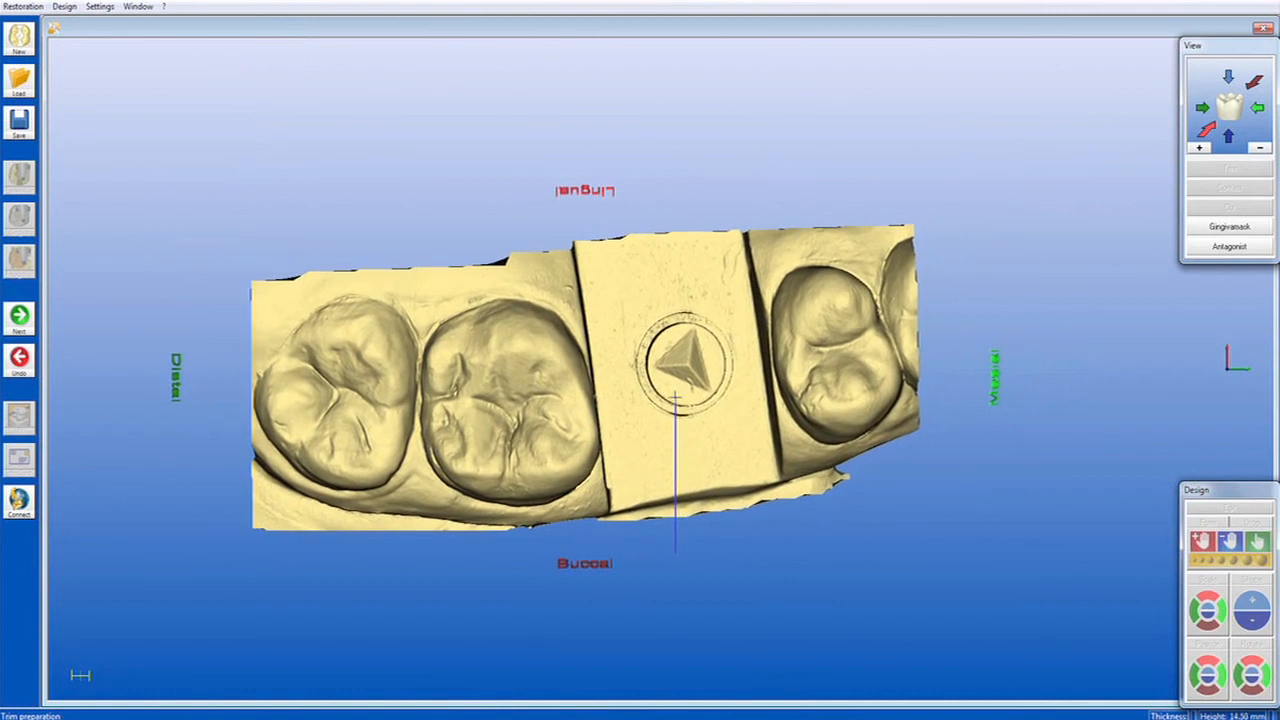
left_click(588, 251)
left_click_drag(589, 251, 601, 349)
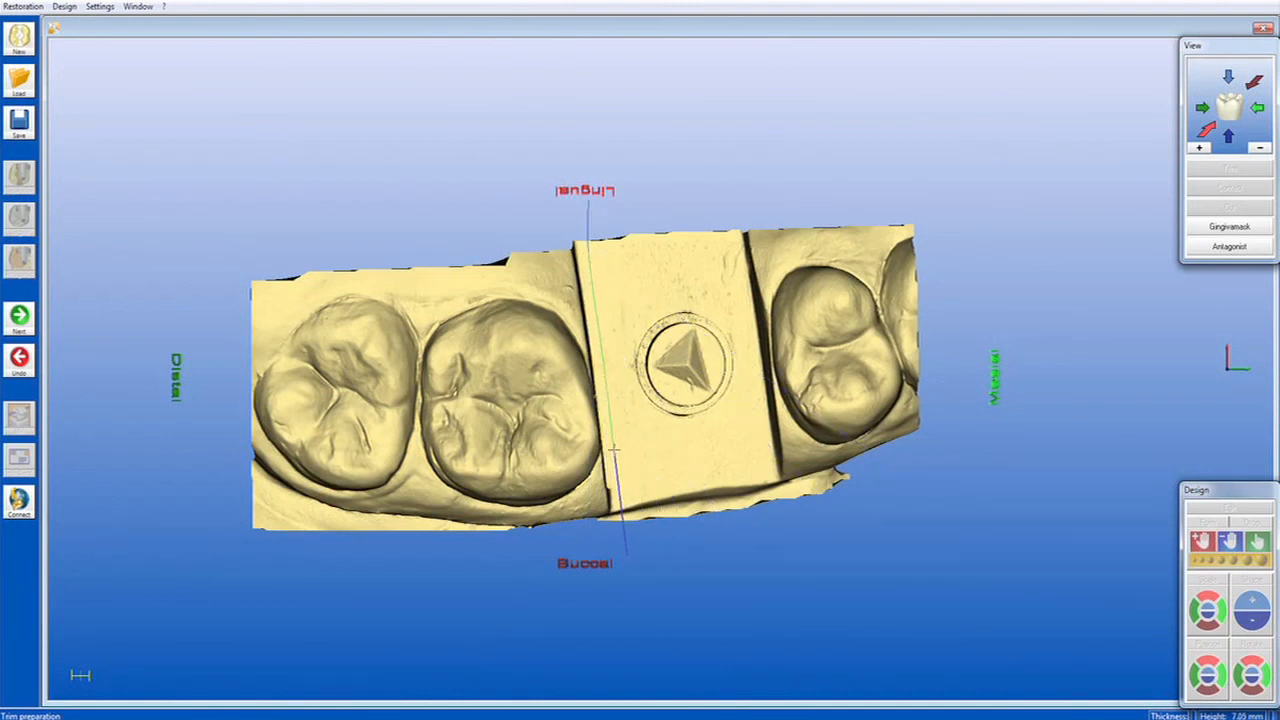
left_click(621, 537)
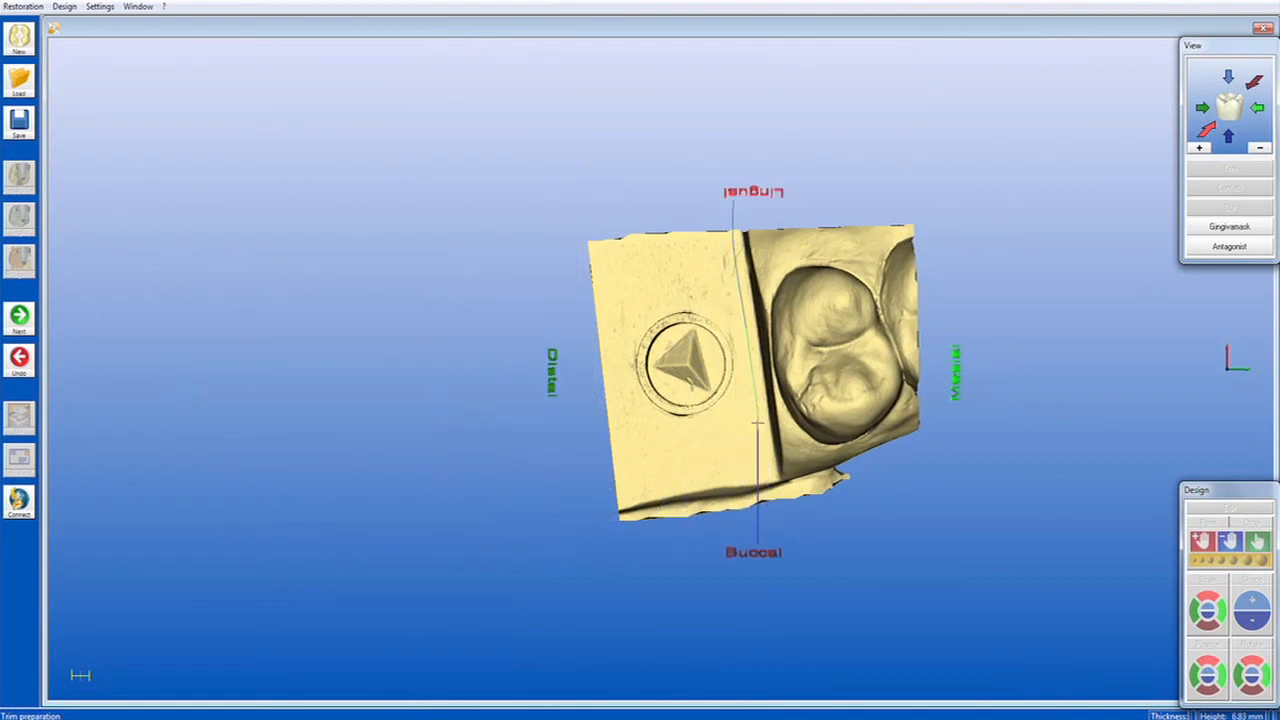
left_click(766, 480)
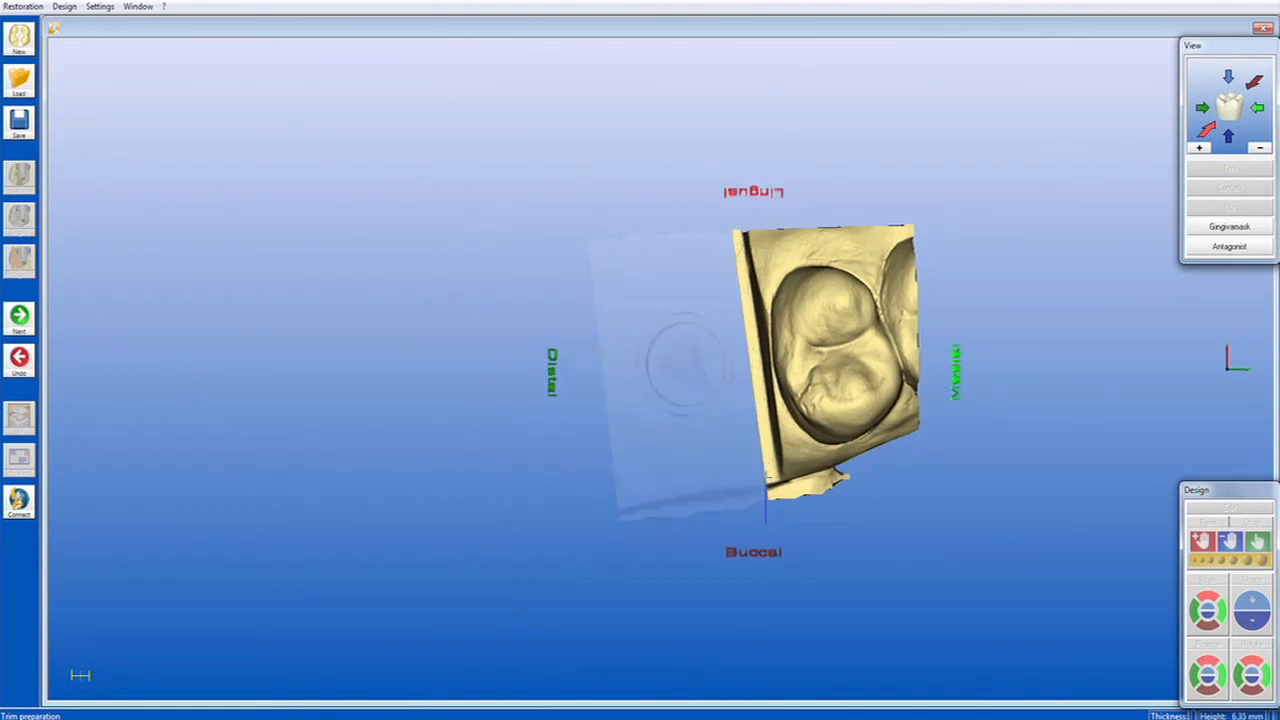
left_click(690, 356)
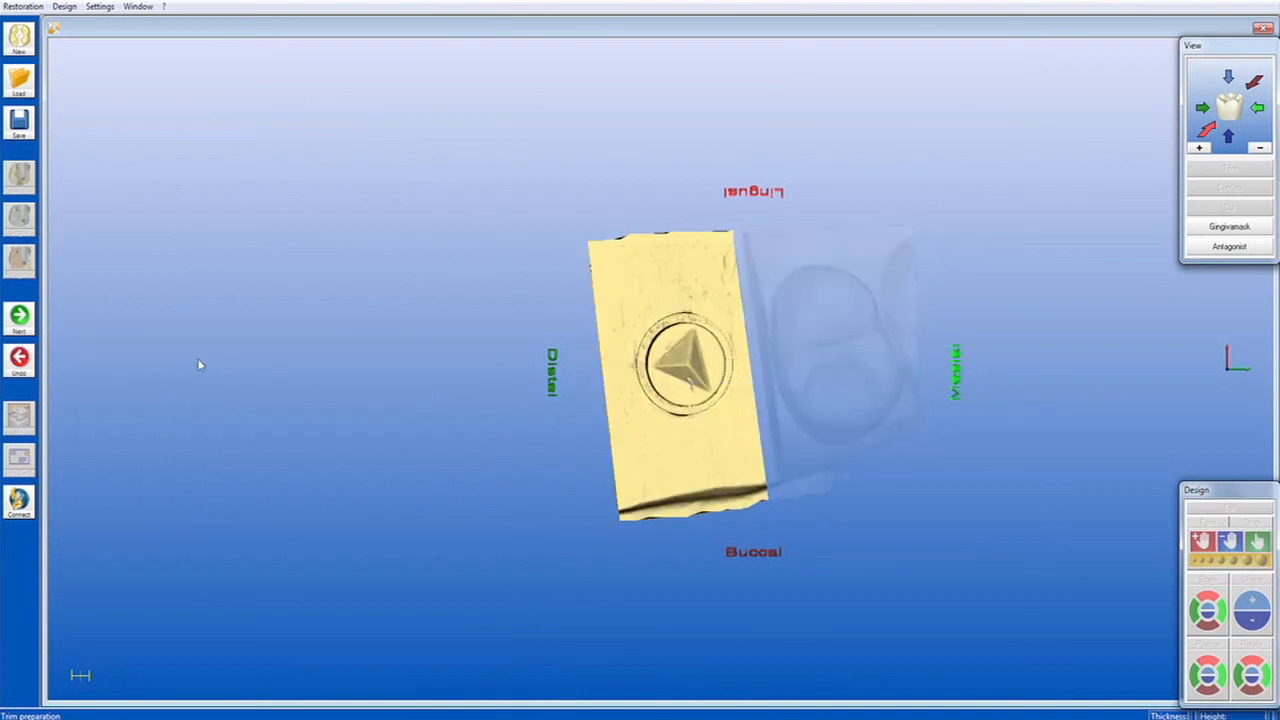
left_click(20, 316)
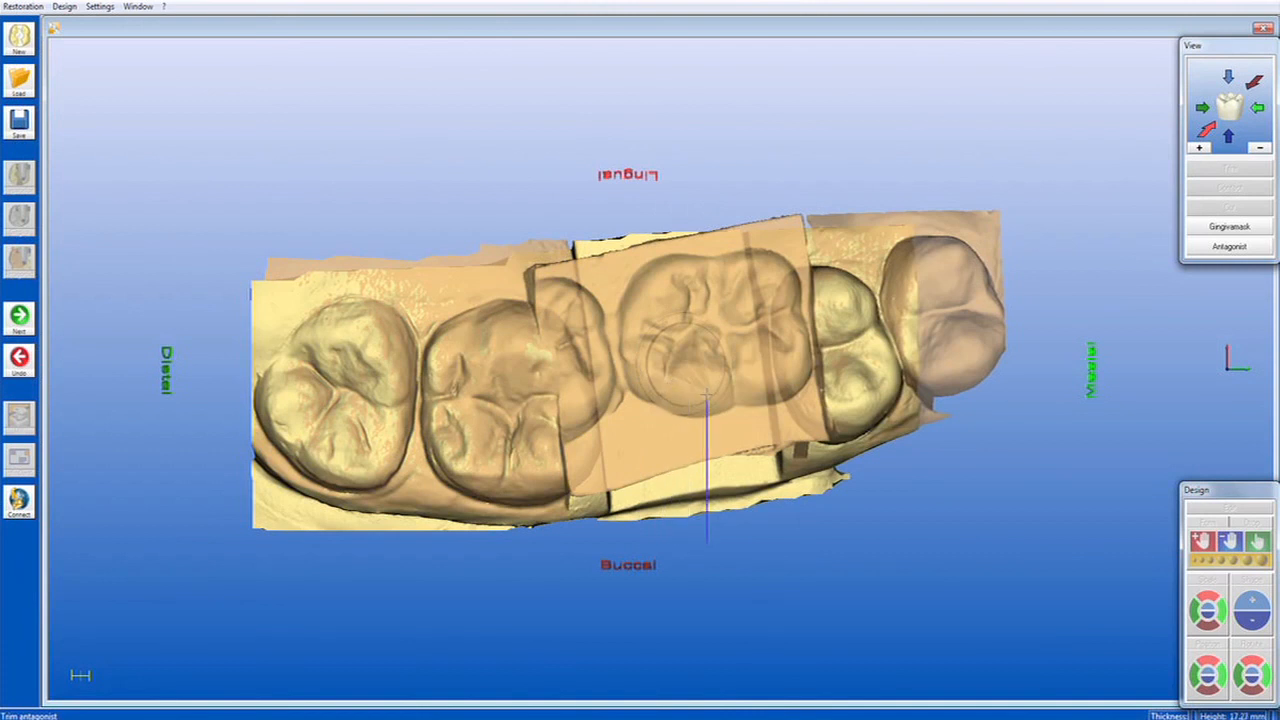
Leave the antagonist untrimmed, then trace a closed gingiva line around the rim of the implant opening and accept it
right_click_drag(706, 398, 702, 437)
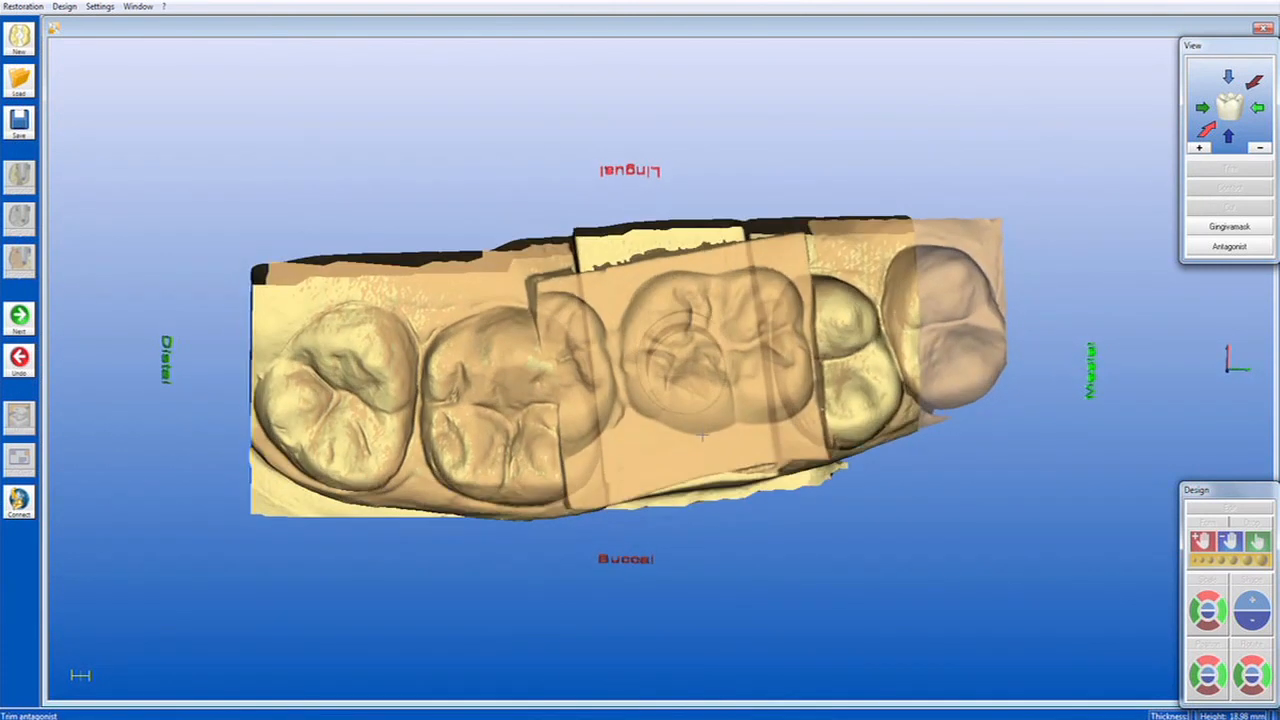
left_click(20, 316)
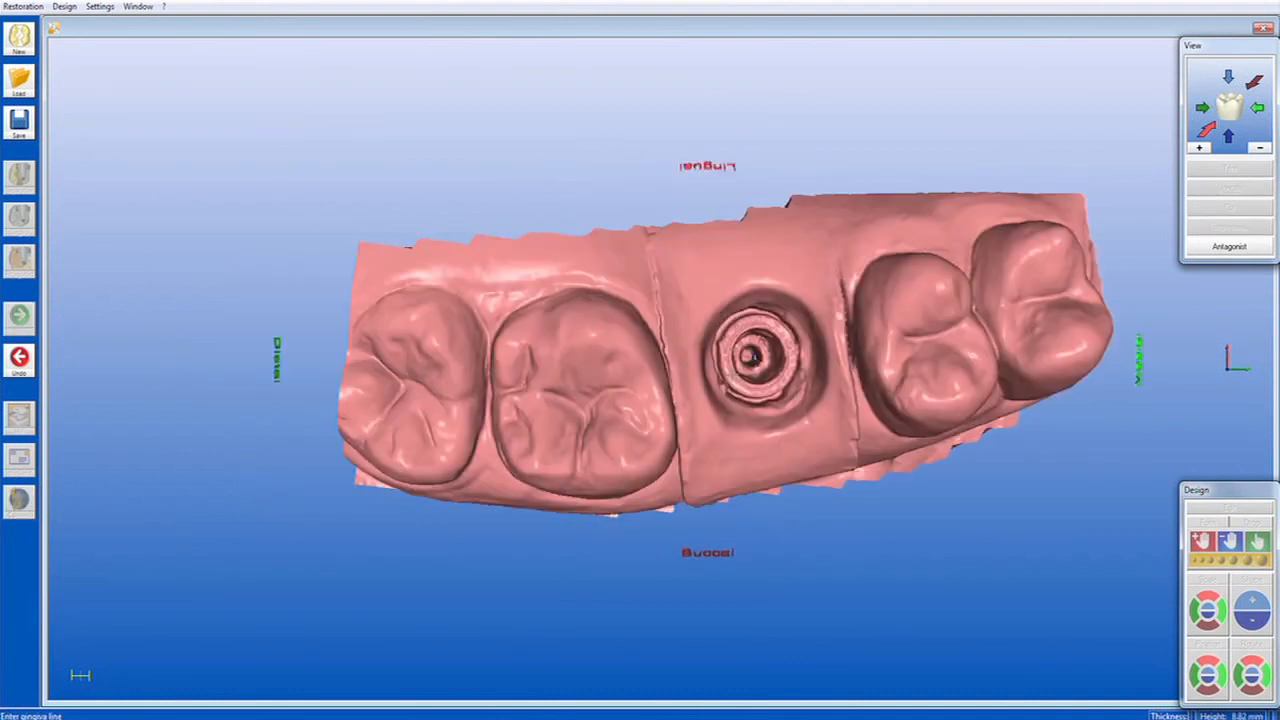
right_click_drag(752, 424, 734, 425)
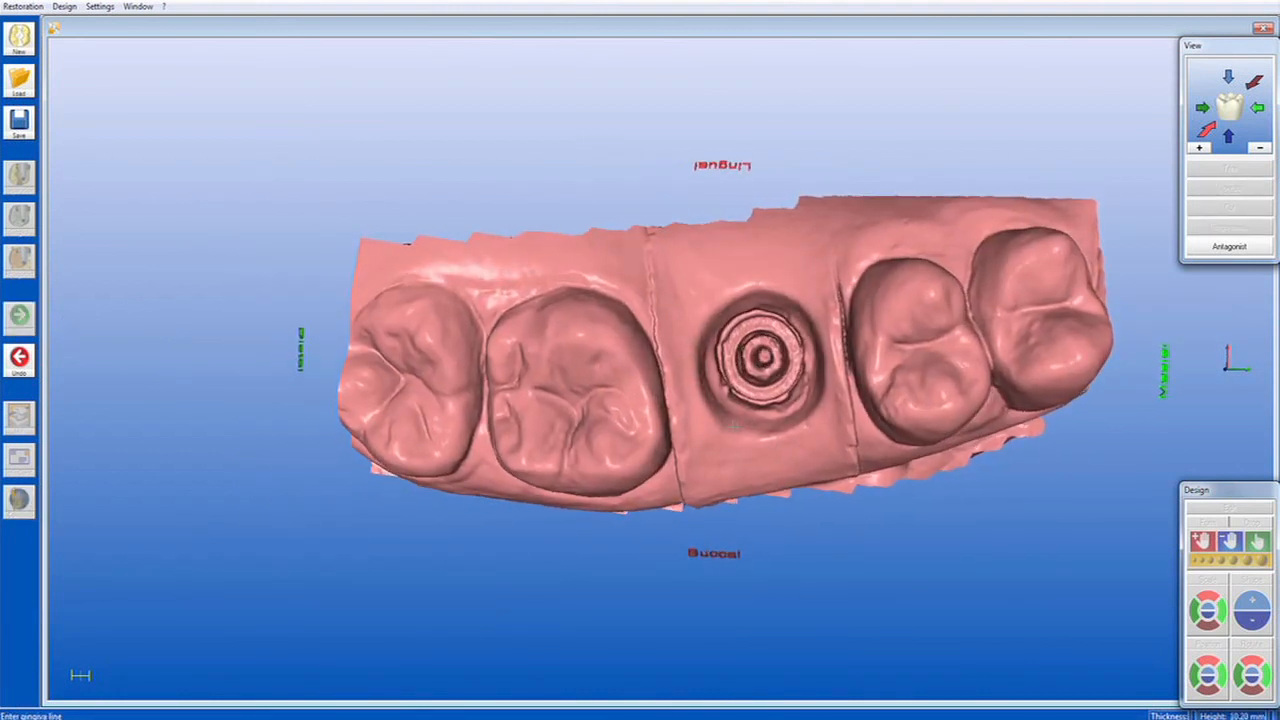
middle_click_drag(752, 412, 662, 412)
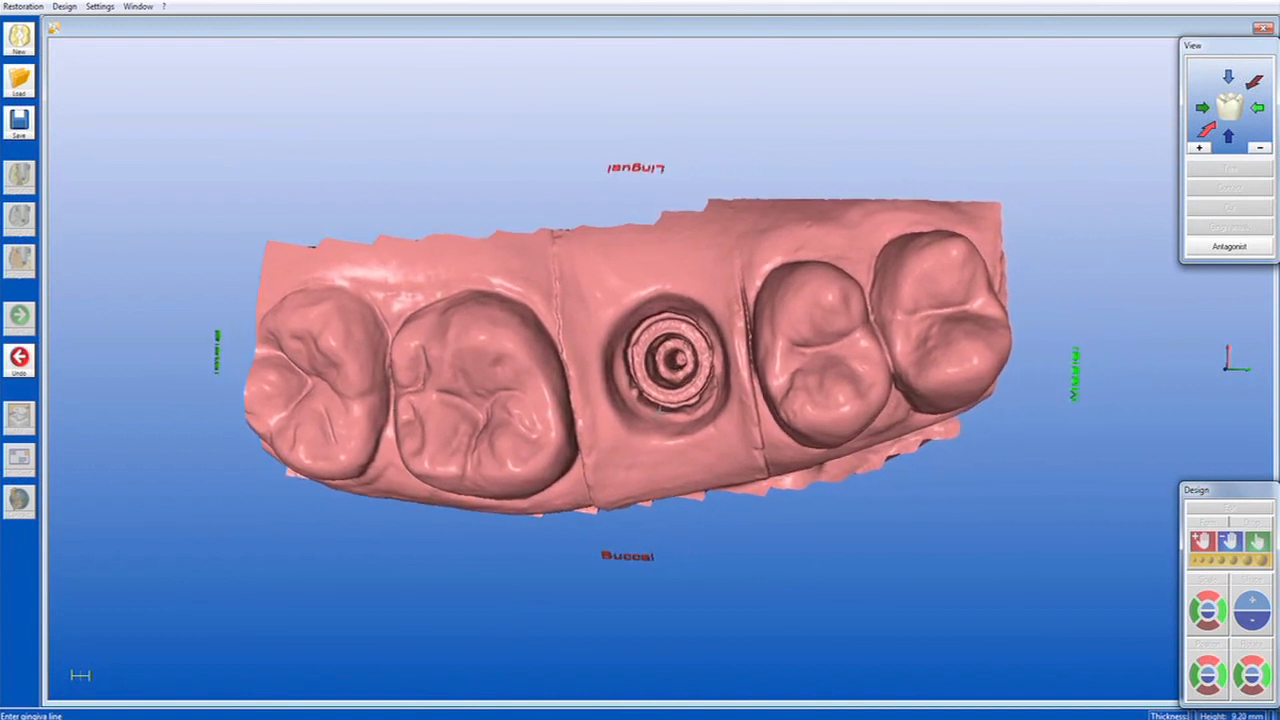
right_click_drag(676, 364, 687, 374)
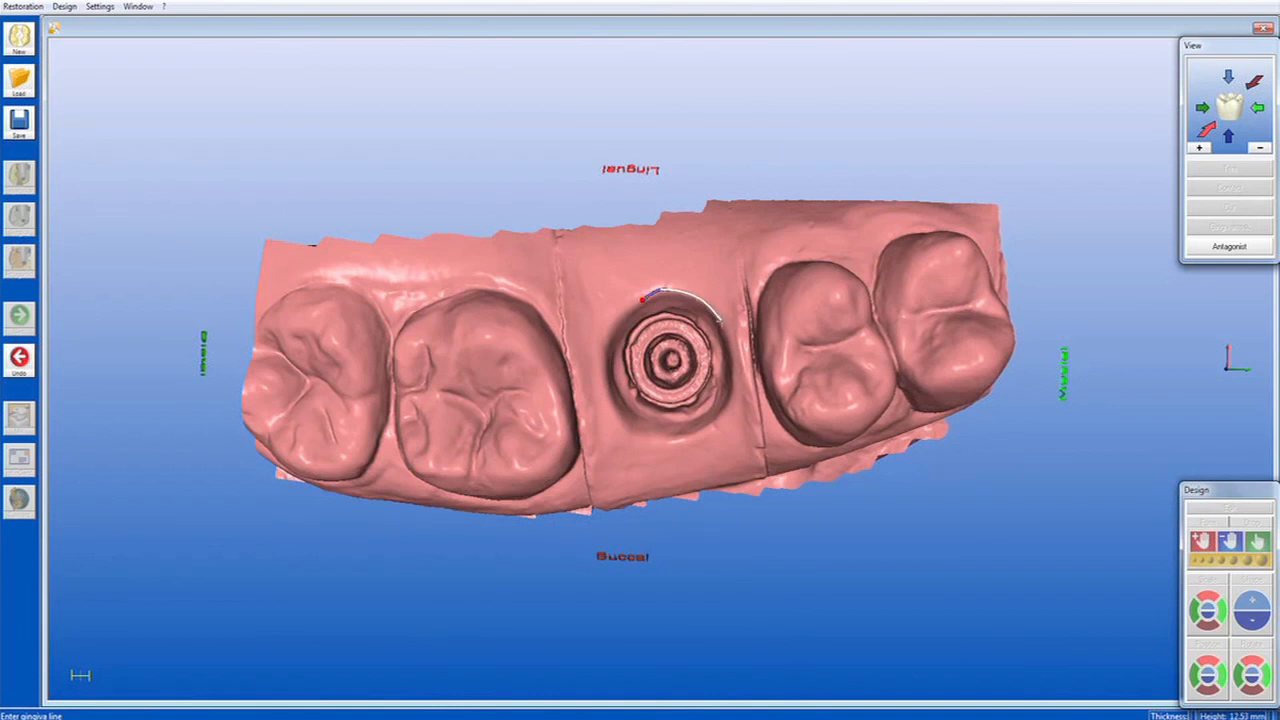
left_click(731, 352)
left_click(660, 440)
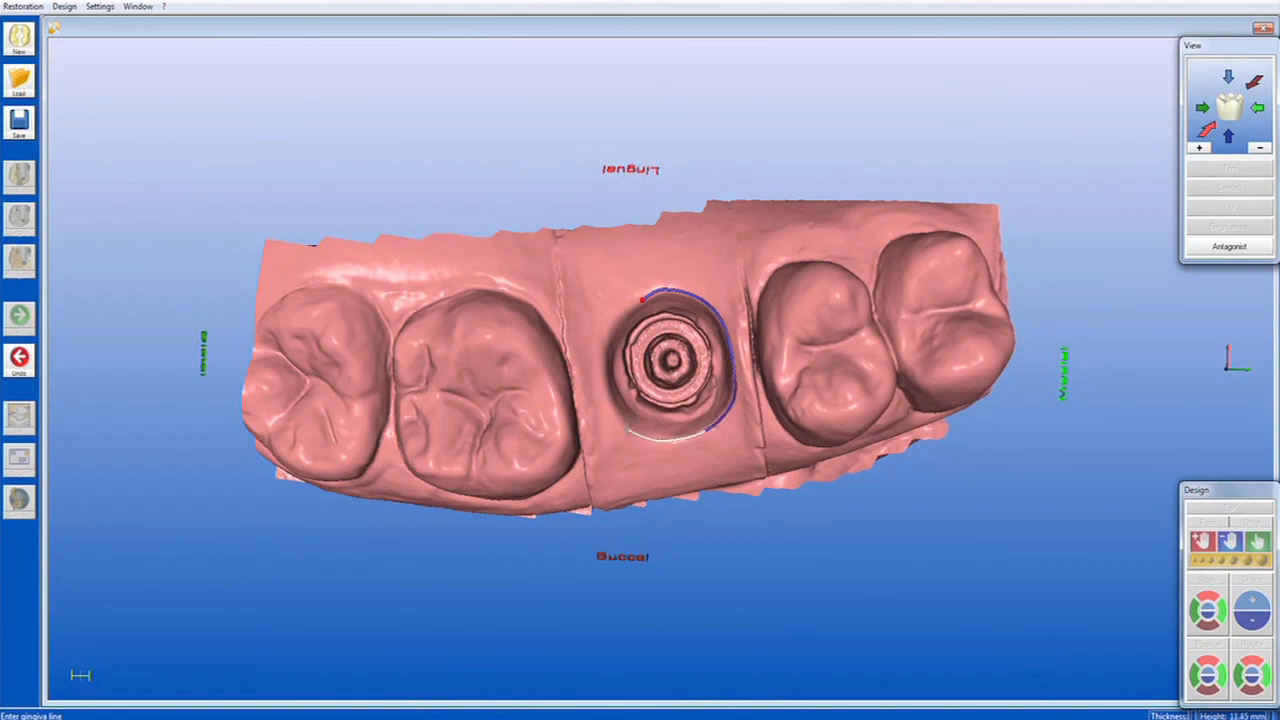
left_click(602, 368)
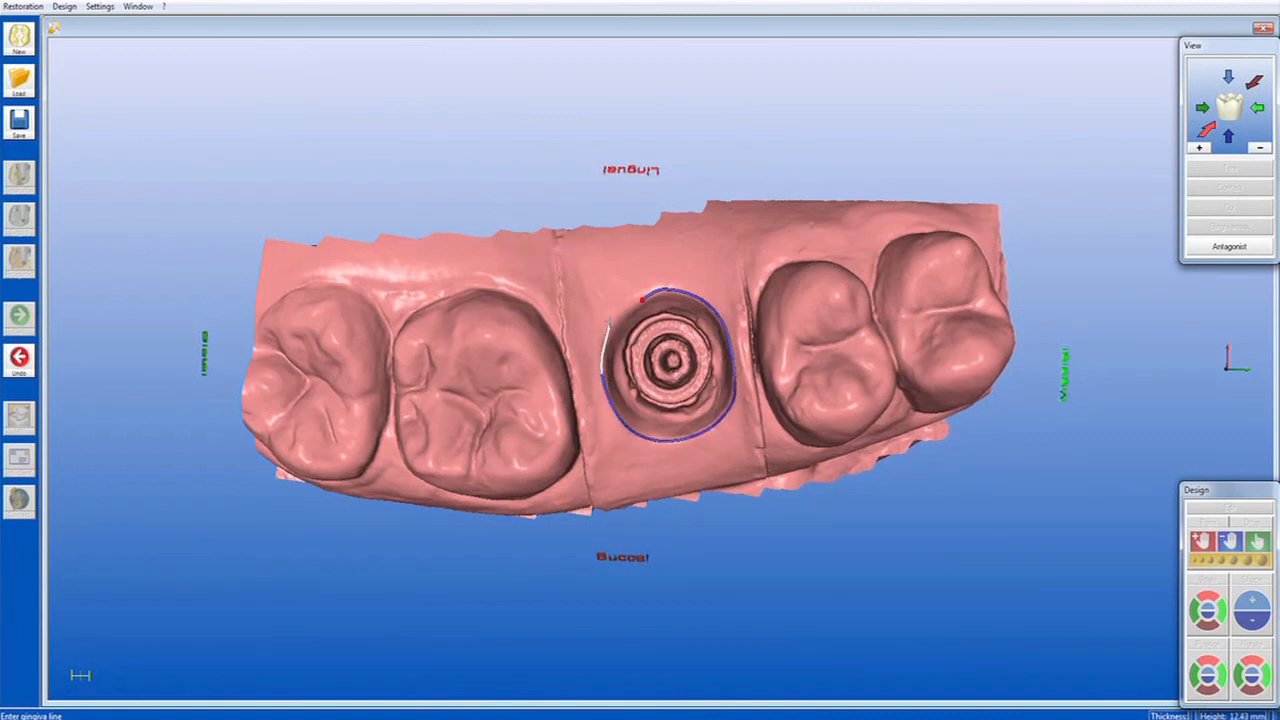
left_click(642, 299)
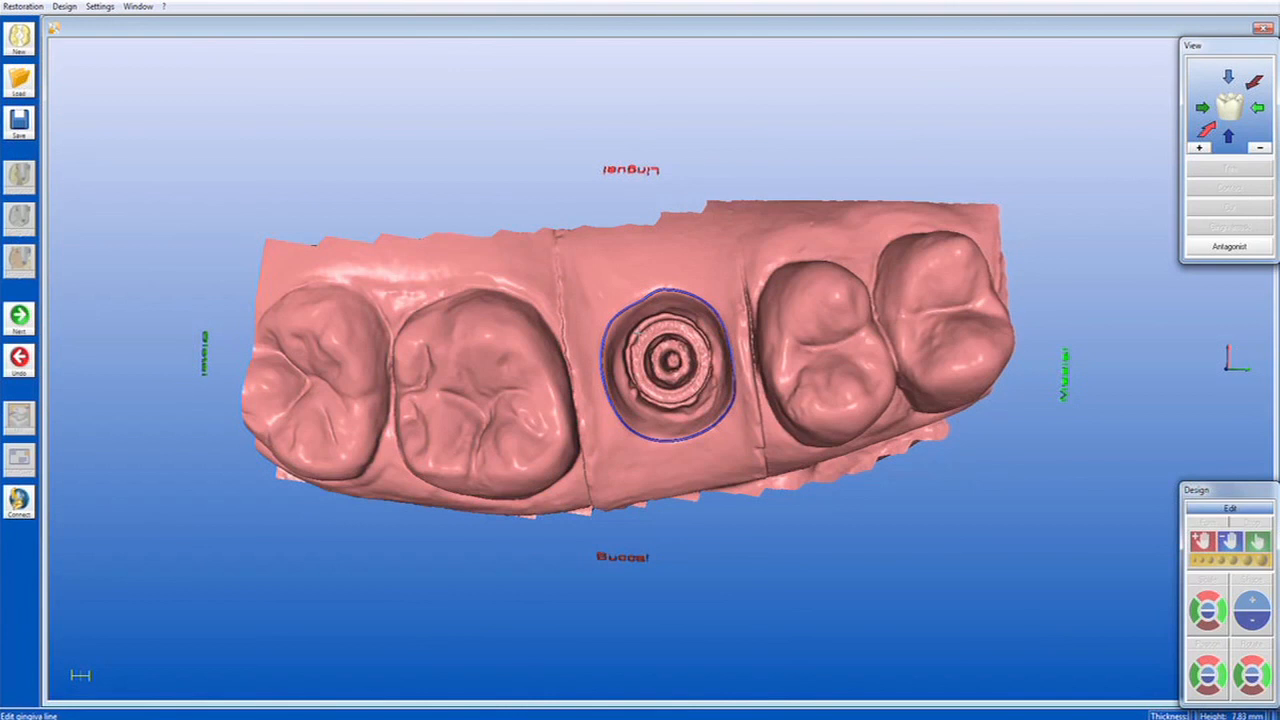
mouse_move(659, 449)
left_mouse_down()
mouse_move(657, 362)
mouse_move(700, 350)
mouse_move(698, 428)
mouse_move(633, 455)
mouse_move(672, 450)
left_mouse_up()
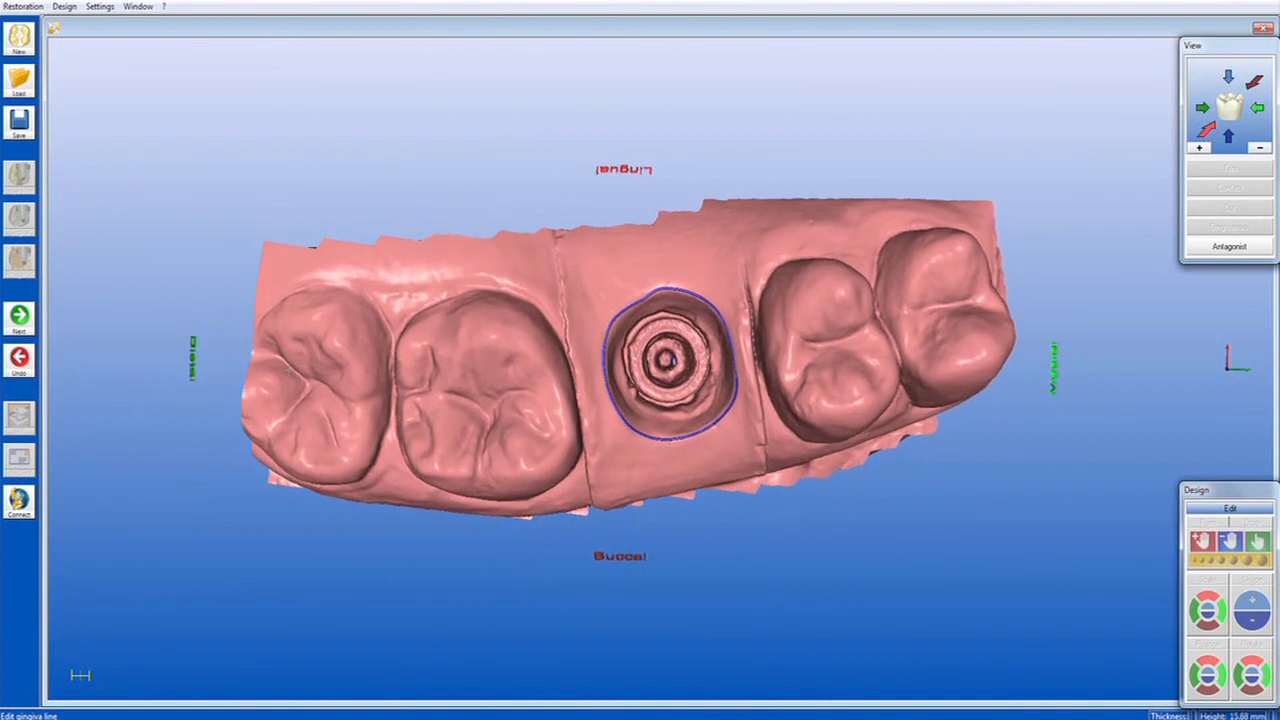
left_click(20, 316)
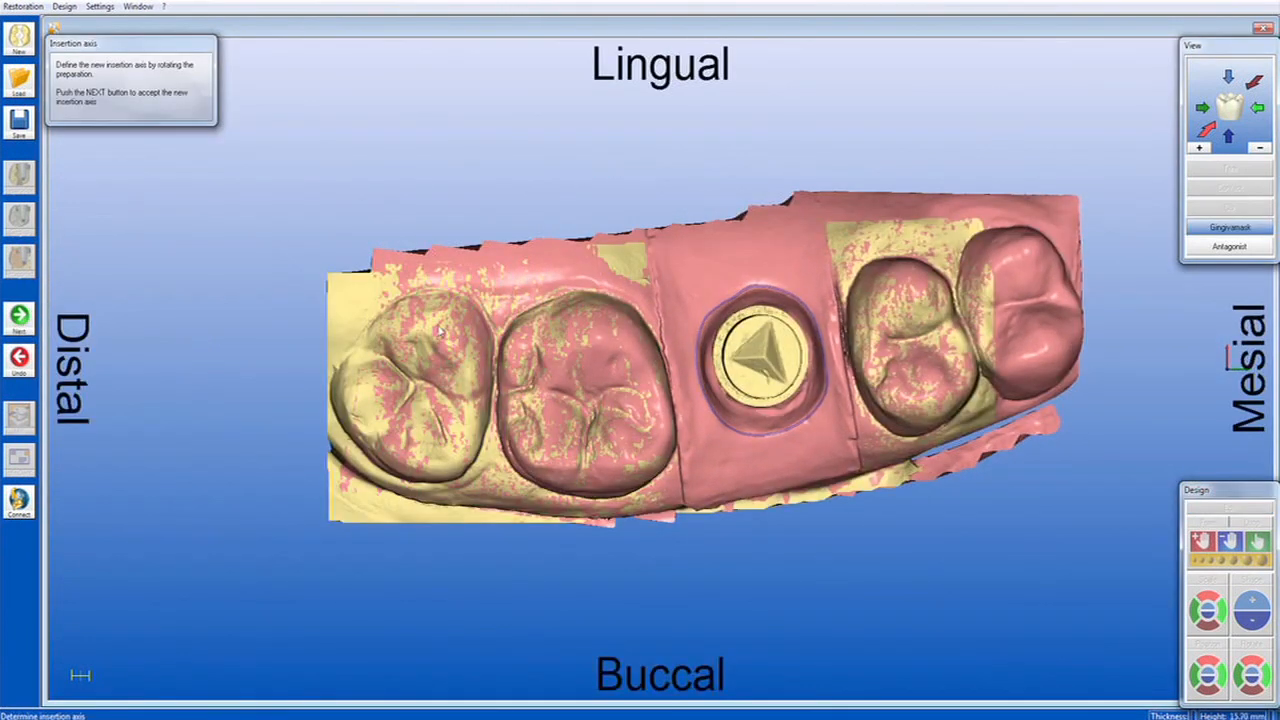
Define the insertion axis by rotating the model to look straight down on the scan body, and accept it
left_click_drag(753, 391, 385, 474)
left_click_drag(697, 383, 758, 379)
left_click_drag(498, 405, 491, 397)
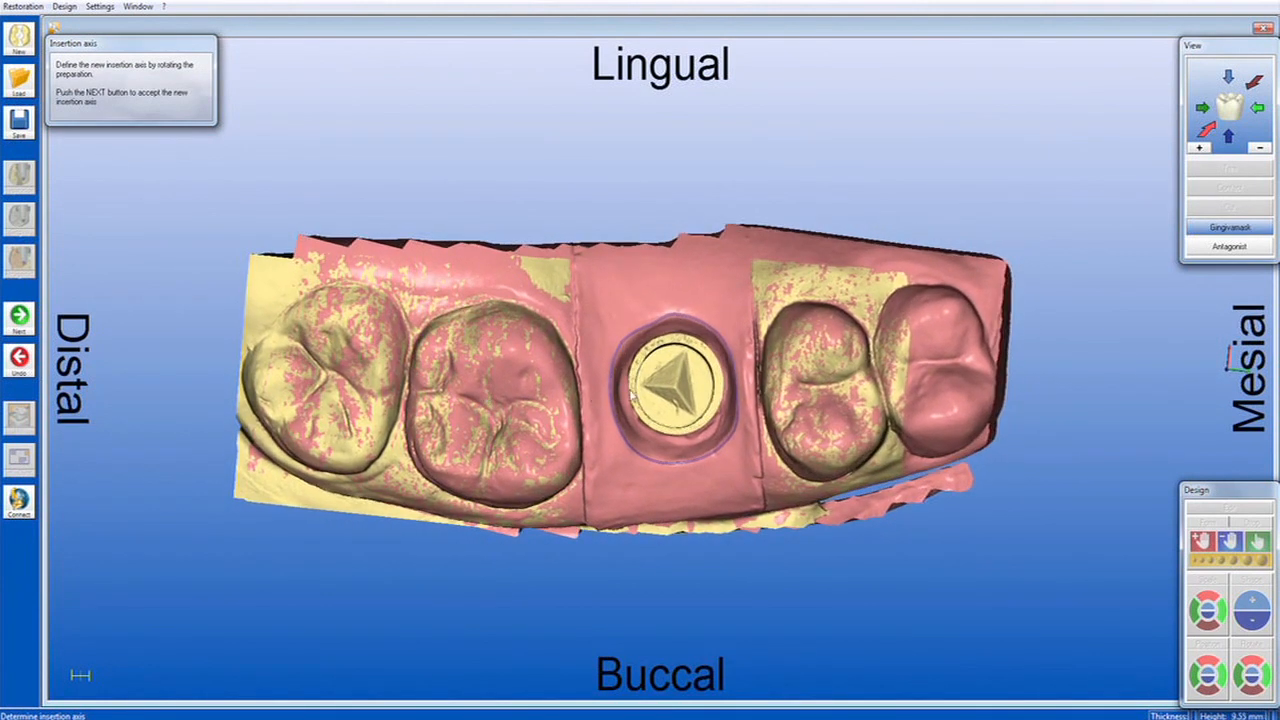
left_click_drag(675, 391, 676, 386)
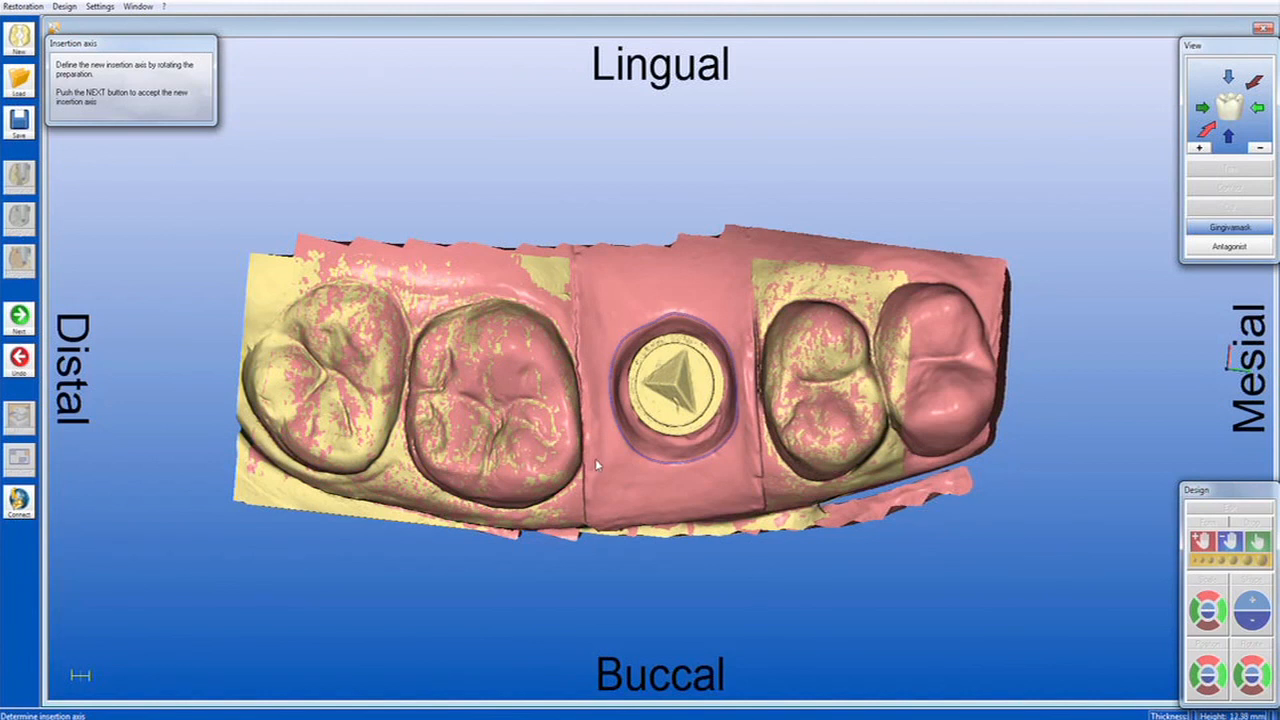
left_click_drag(477, 482, 474, 477)
left_click_drag(648, 405, 658, 406)
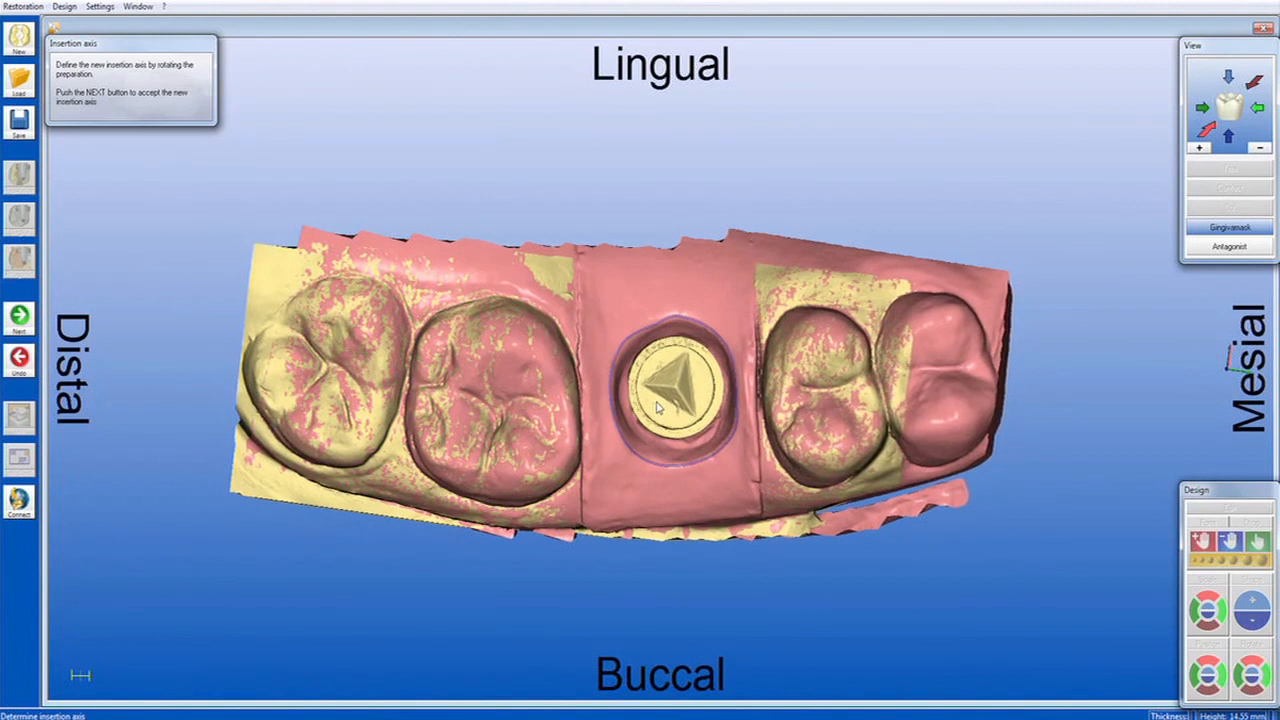
left_click(20, 318)
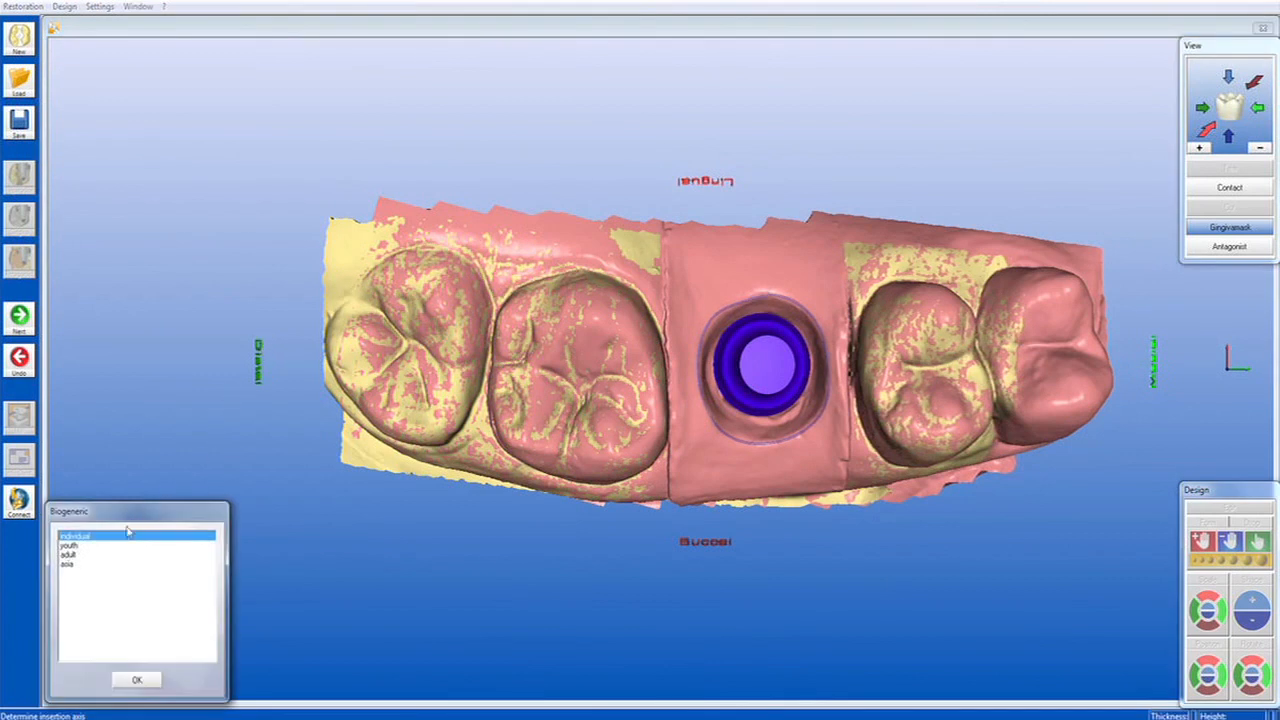
Choose the individual Biogeneric option and calculate the restoration proposal
left_click(116, 546)
left_click(115, 555)
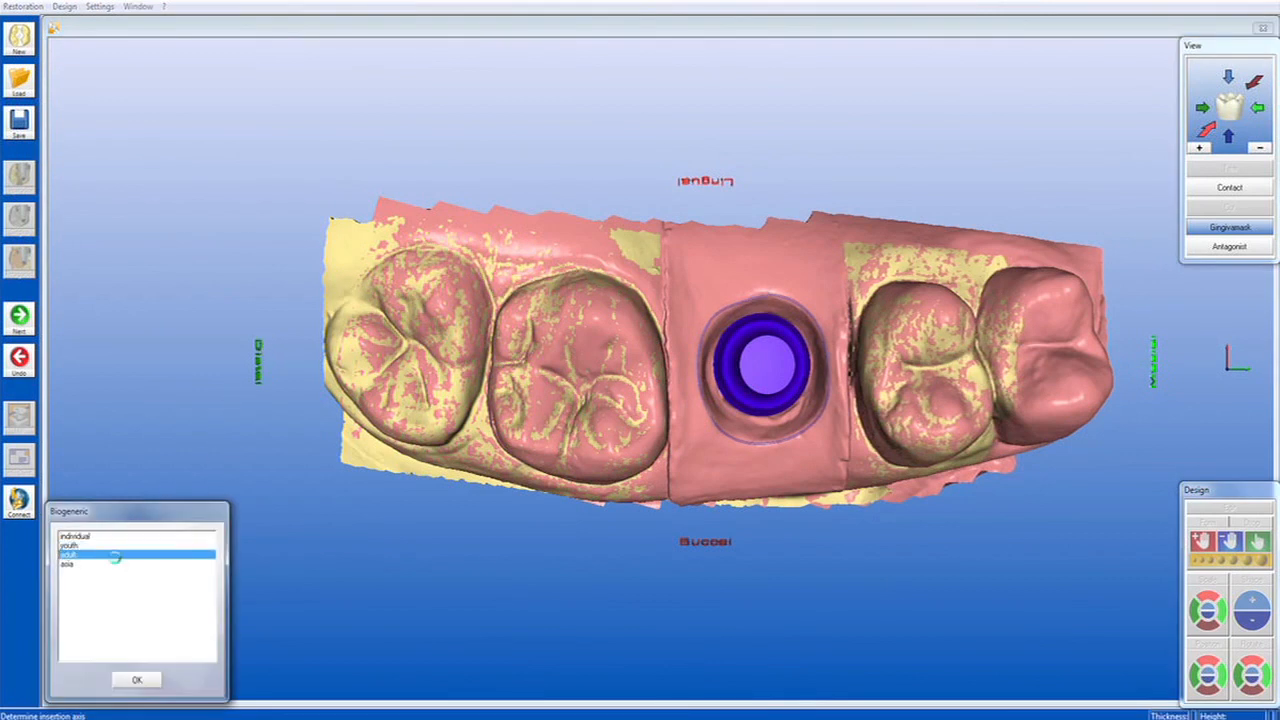
left_click(118, 538)
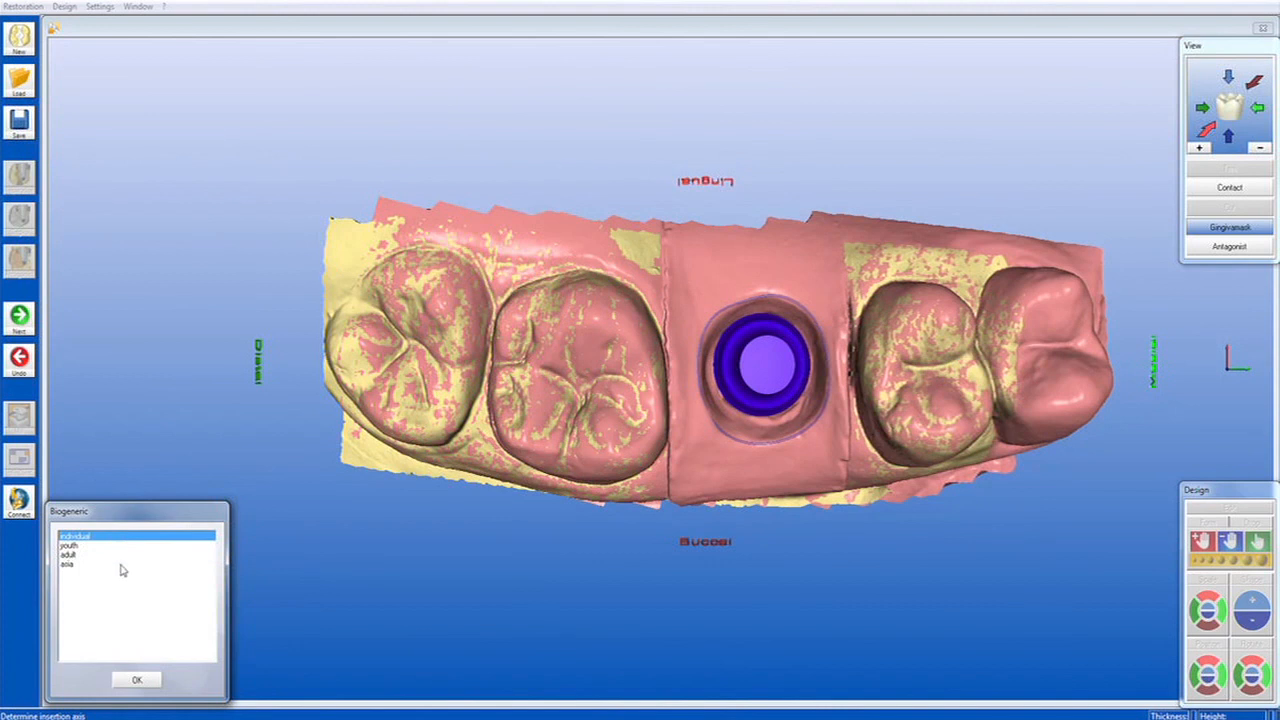
left_click(138, 681)
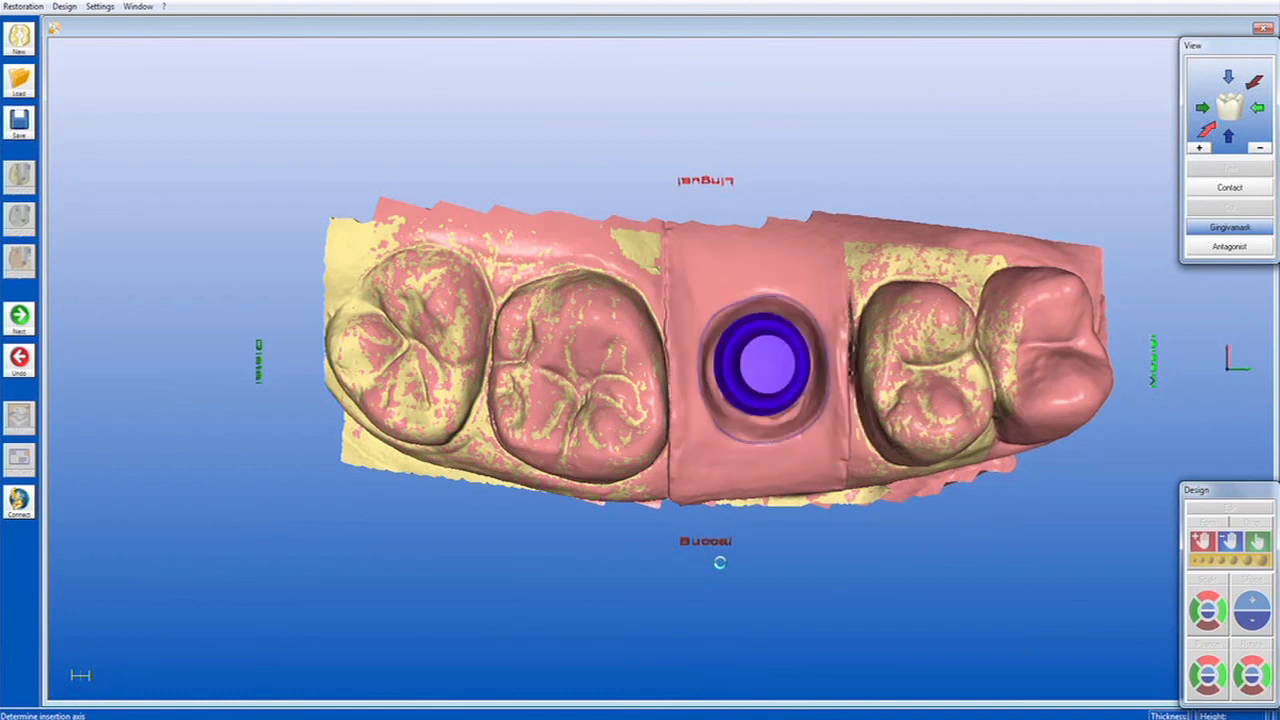
Examine the proposed crown from the buccal and occlusal sides and display the gingiva mask and antagonist around it
right_click_drag(640, 614, 632, 407)
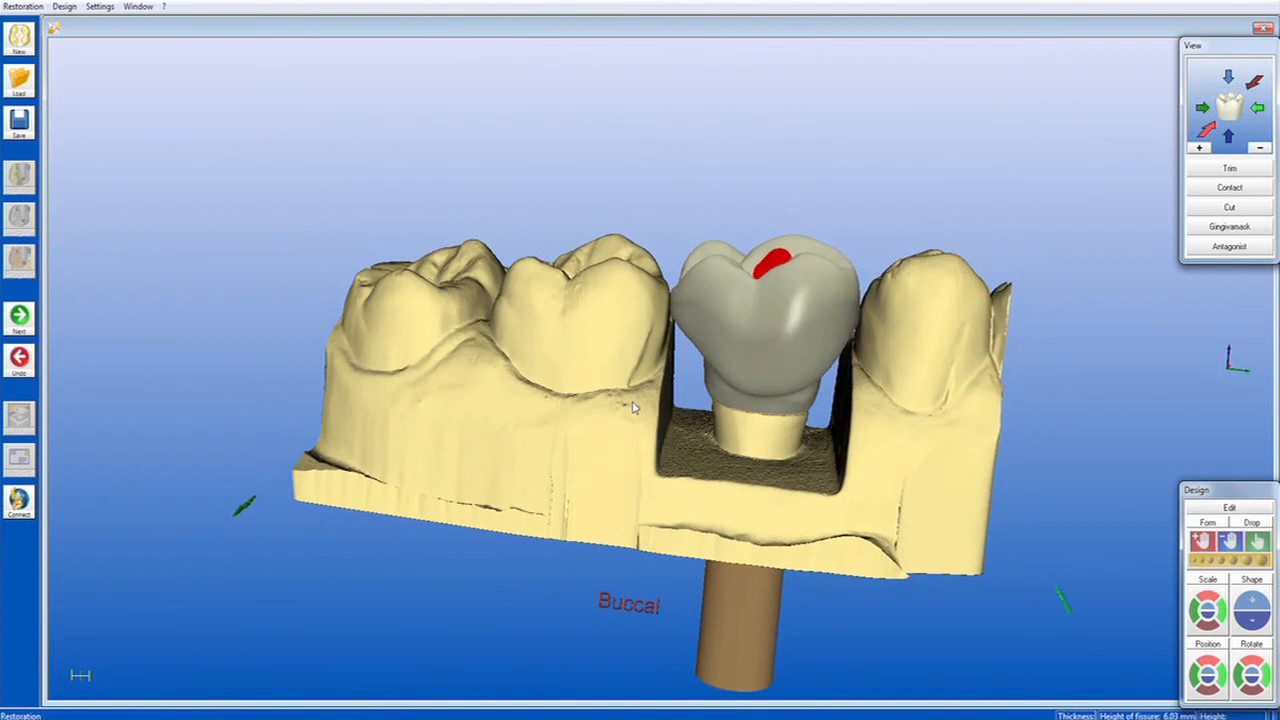
right_click_drag(859, 446, 608, 486)
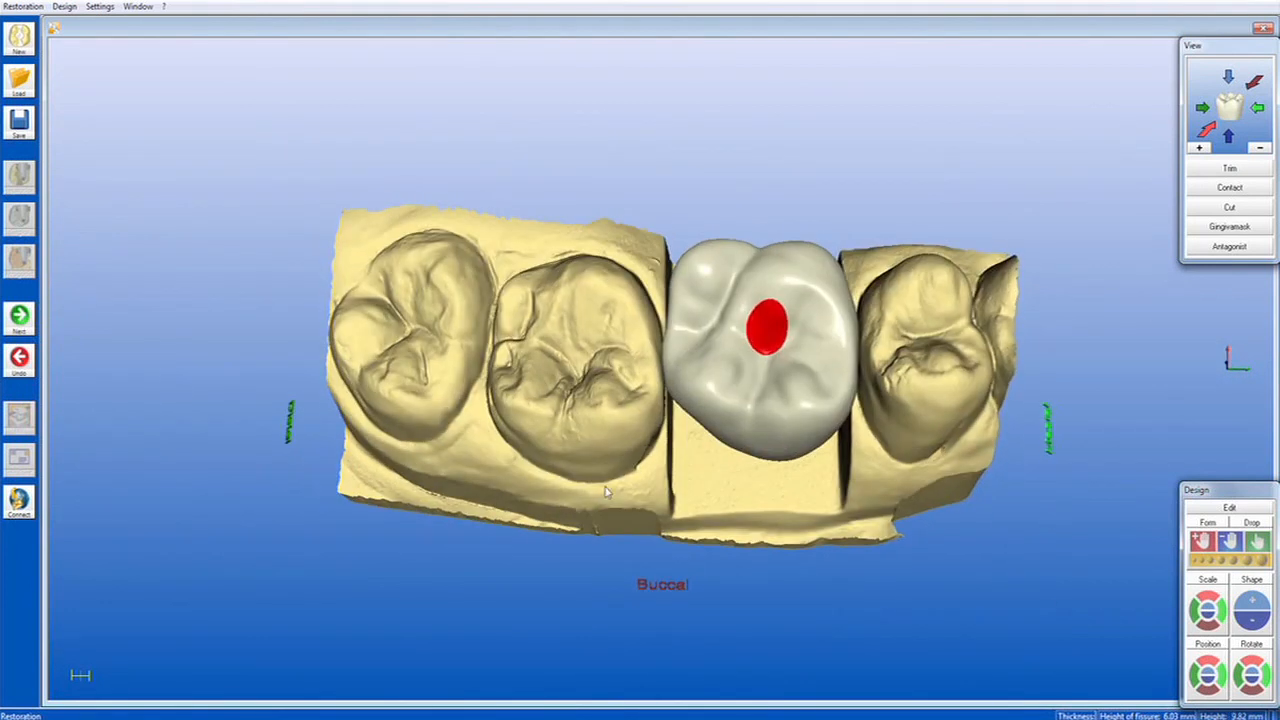
left_click(1216, 231)
right_click_drag(820, 430, 708, 408)
left_click(1213, 249)
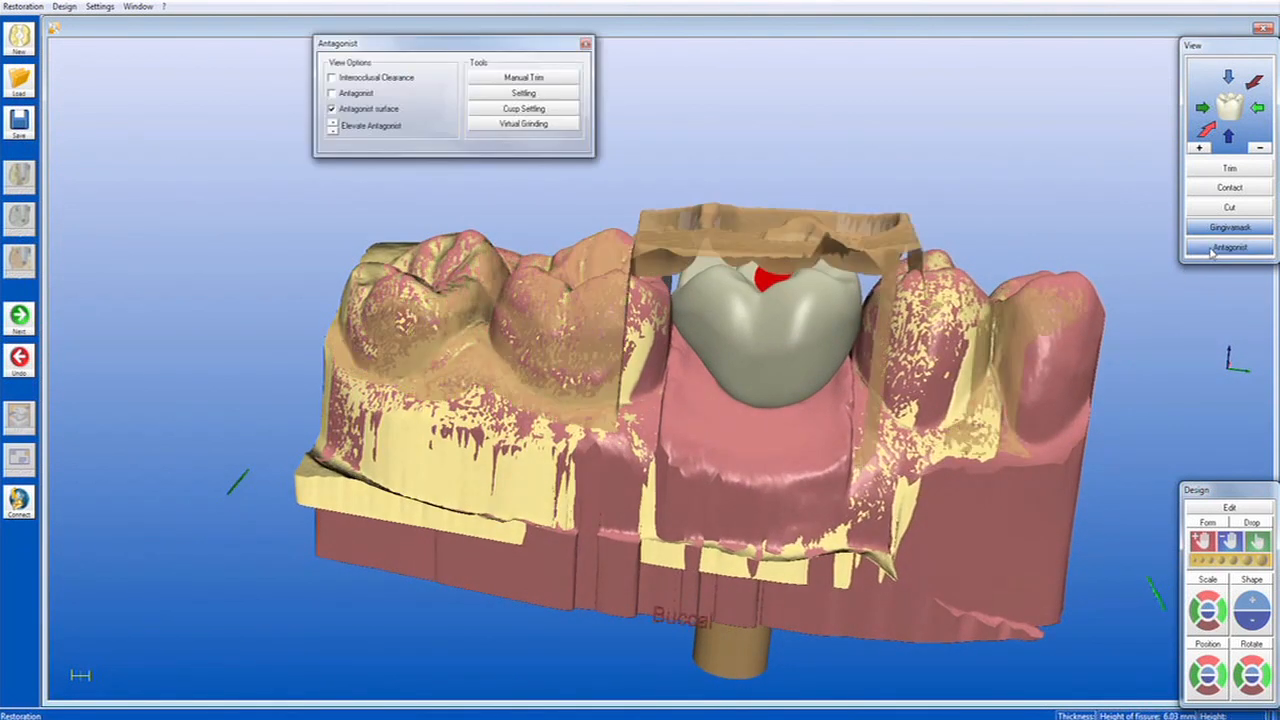
Examine the crown against the antagonist from the occlusal and buccal sides, hiding the antagonist to check the crown in the gingiva mask
right_click_drag(847, 297, 675, 462)
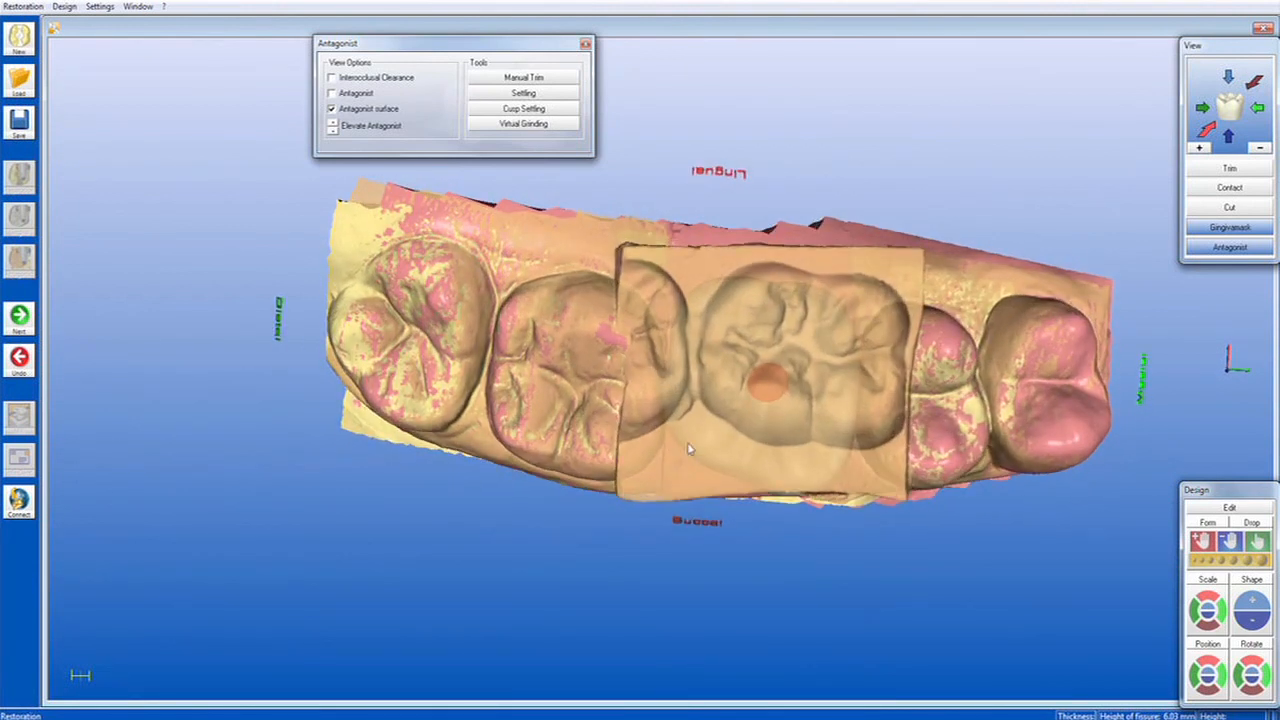
right_click_drag(790, 410, 835, 357)
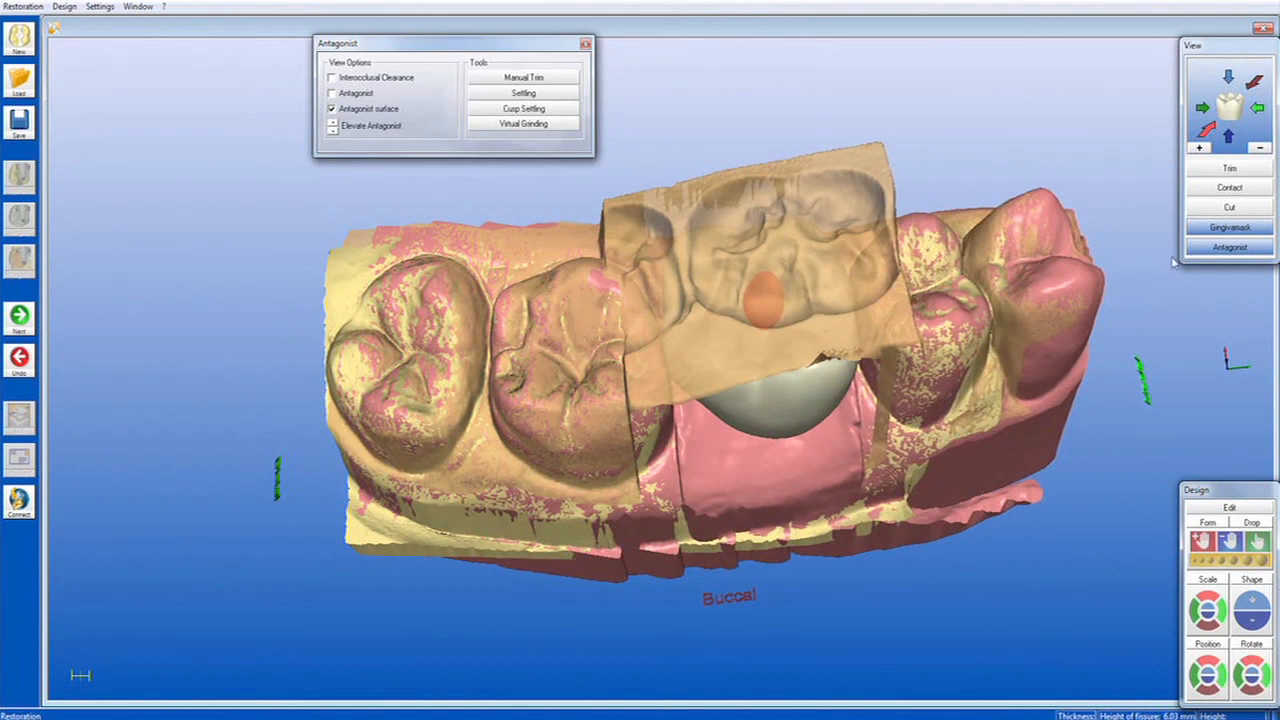
left_click(1210, 247)
mouse_move(742, 538)
right_mouse_down()
mouse_move(718, 453)
mouse_move(724, 547)
right_mouse_up()
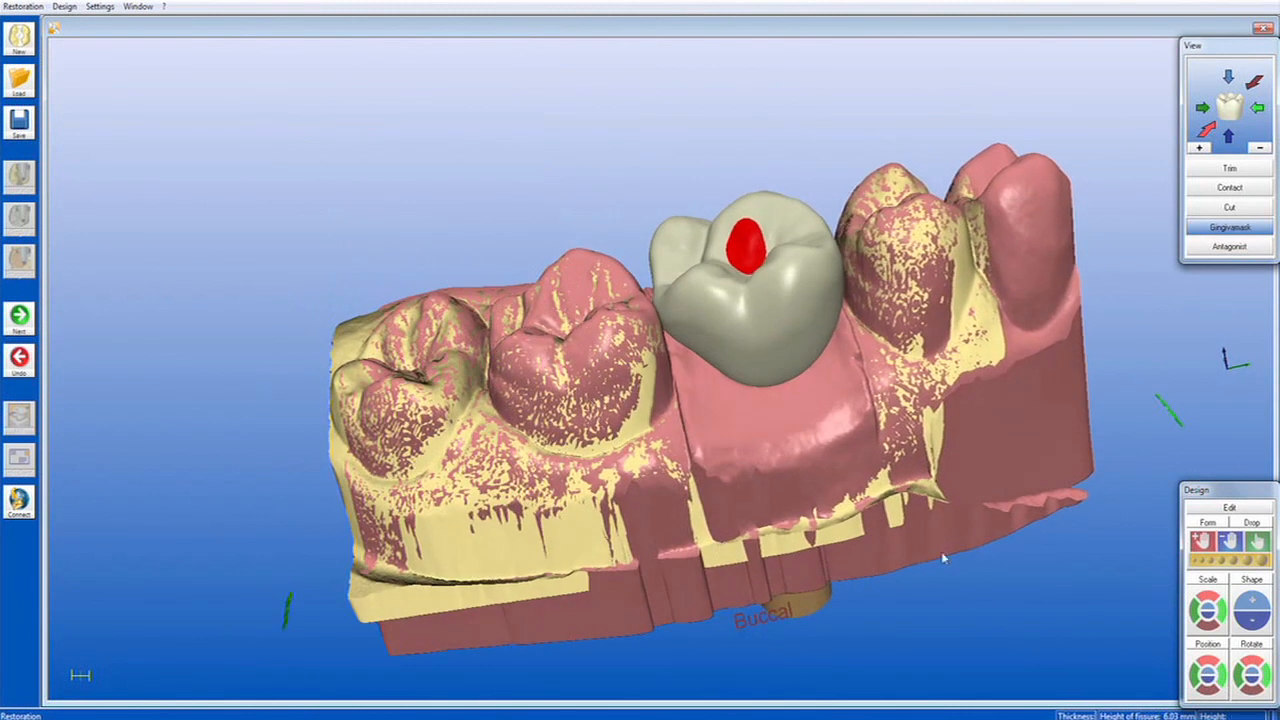
right_click_drag(372, 480, 60, 405)
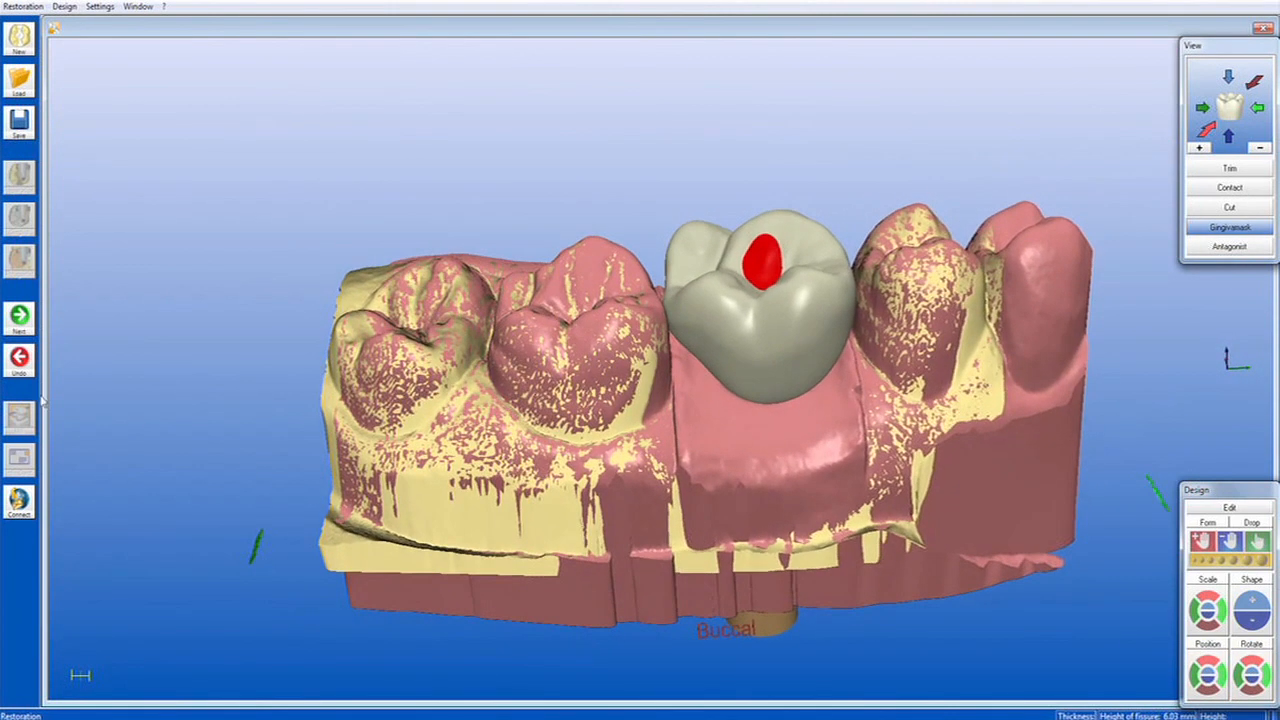
Reduce the proposed crown to an abutment, setting the reduction to 0.8 mm and applying it
left_click(19, 318)
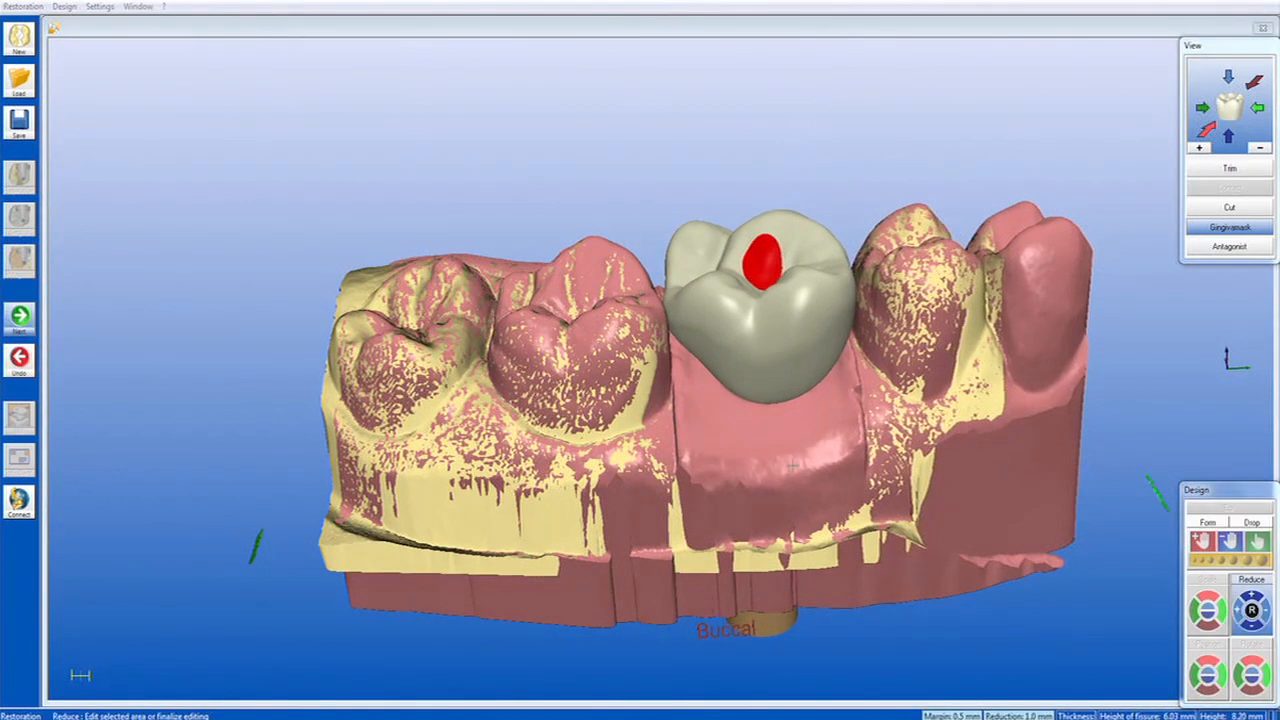
left_click(1251, 603)
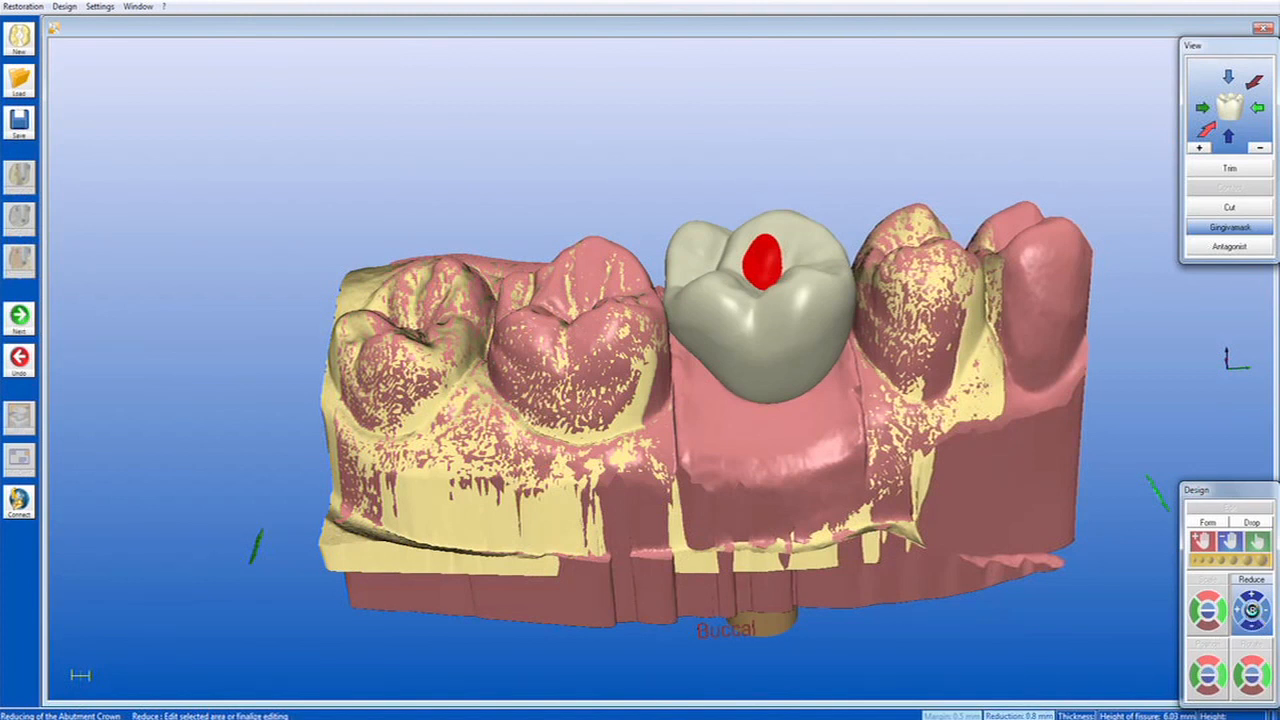
left_click(1252, 612)
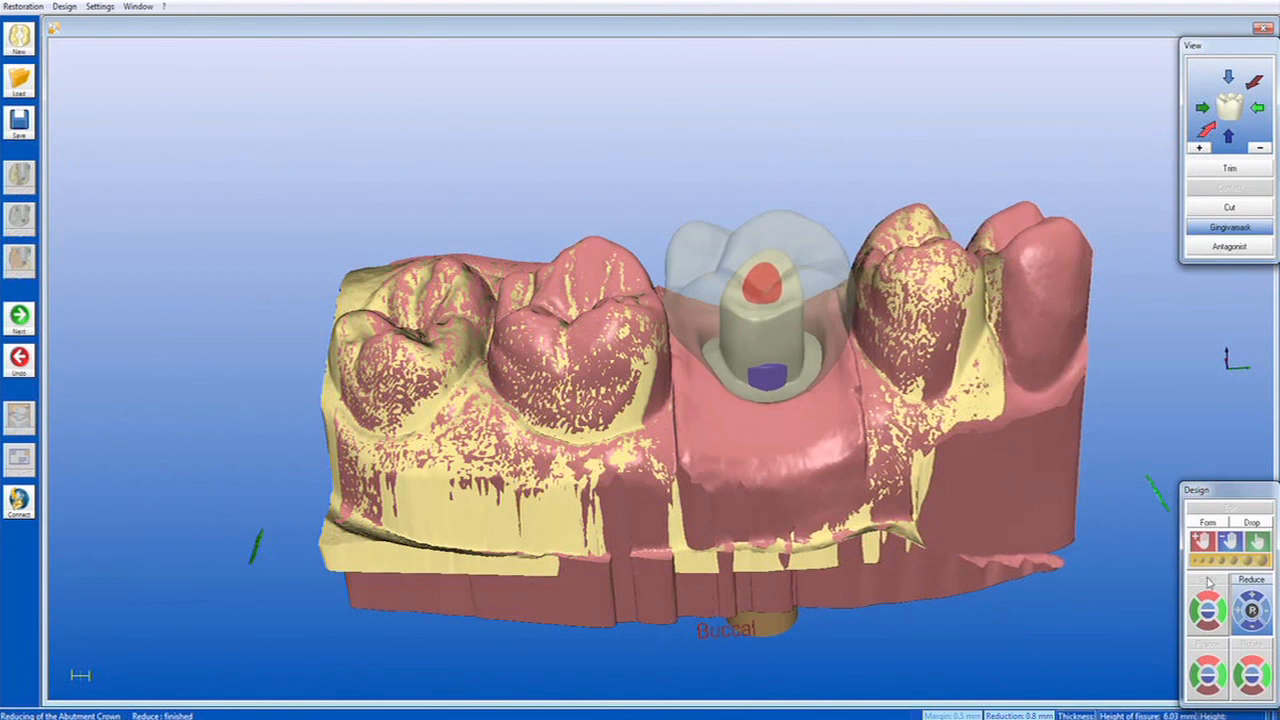
Examine the reduced abutment inside the transparent crown outline from the buccal and occlusal sides
left_click_drag(723, 414, 721, 451)
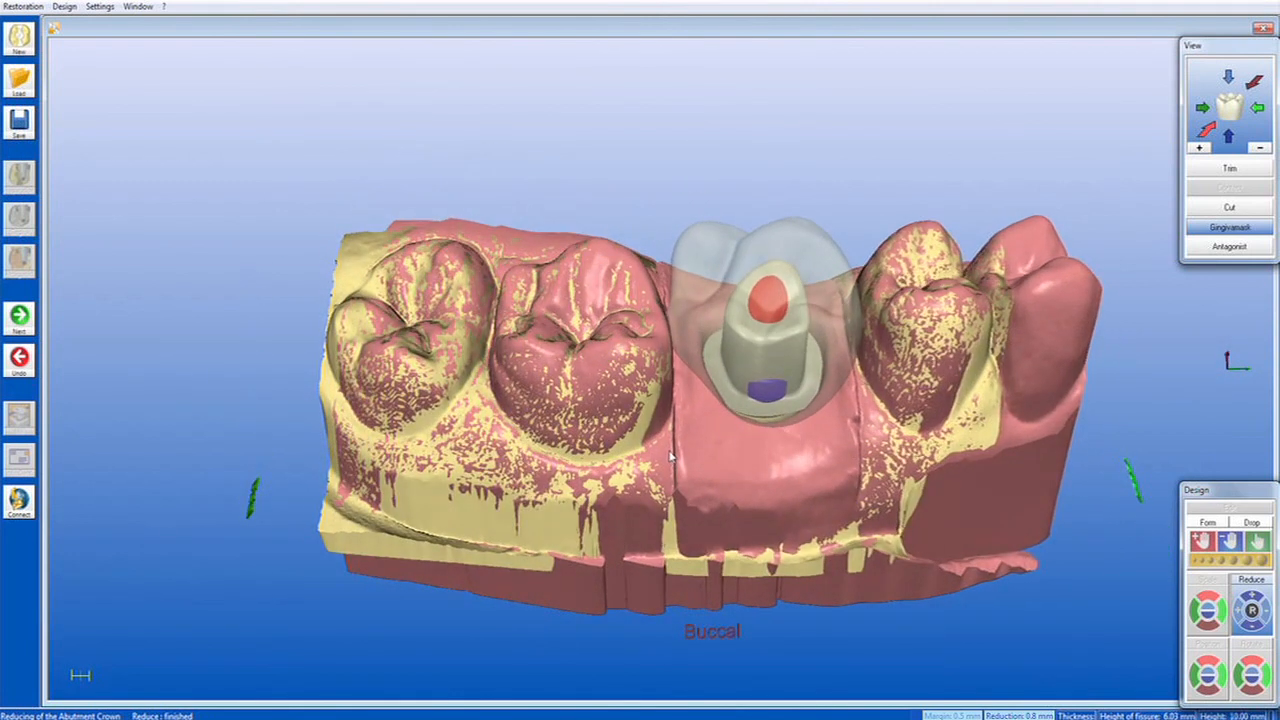
left_click(1206, 541)
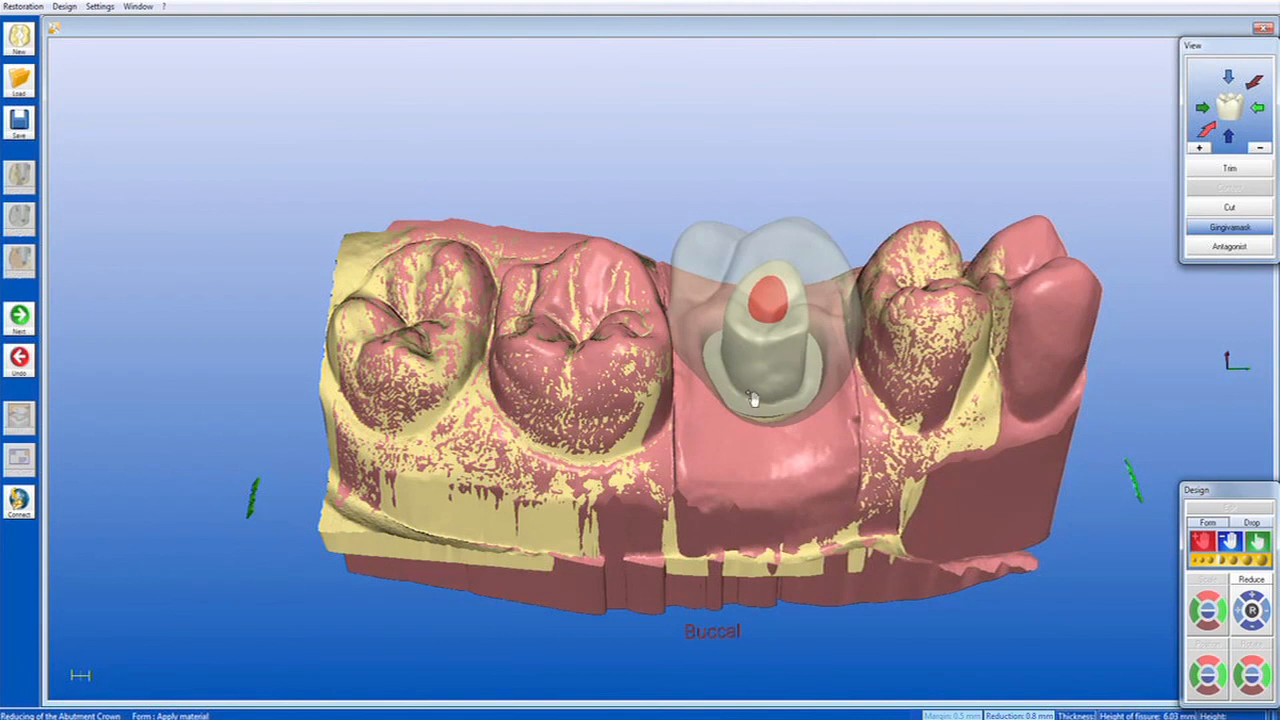
right_click_drag(754, 399, 553, 428)
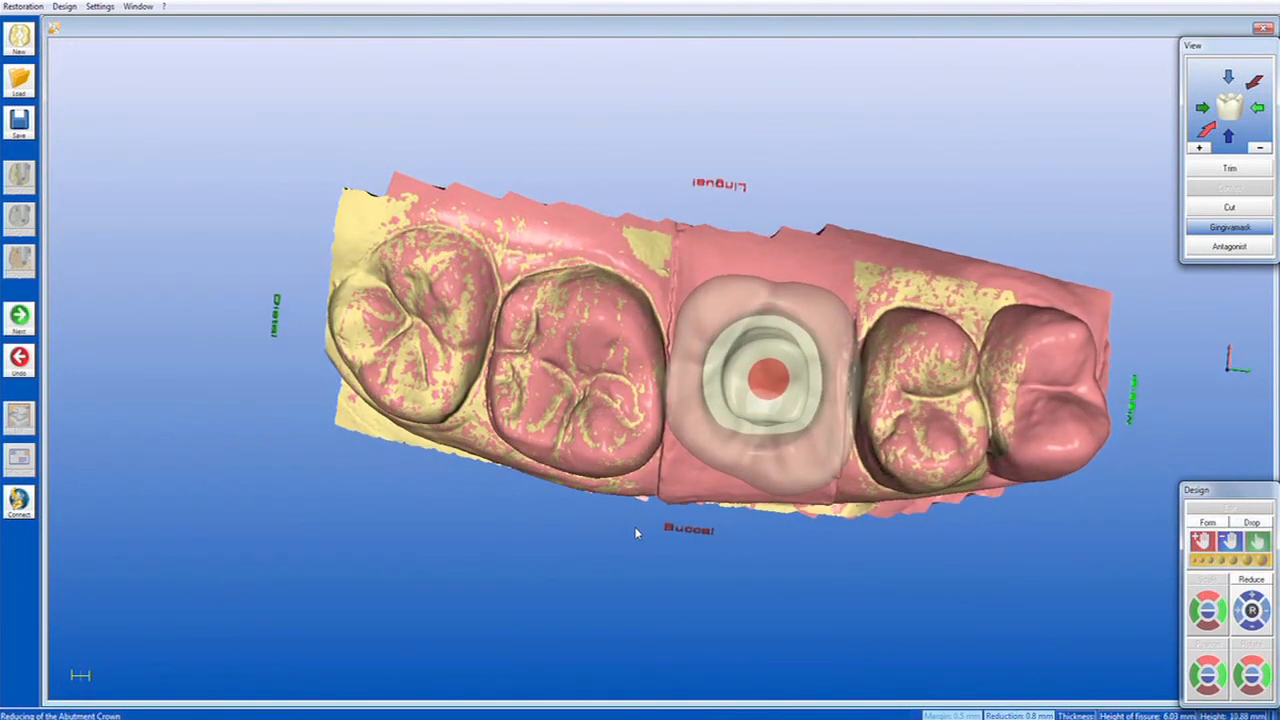
left_click_drag(636, 528, 610, 514)
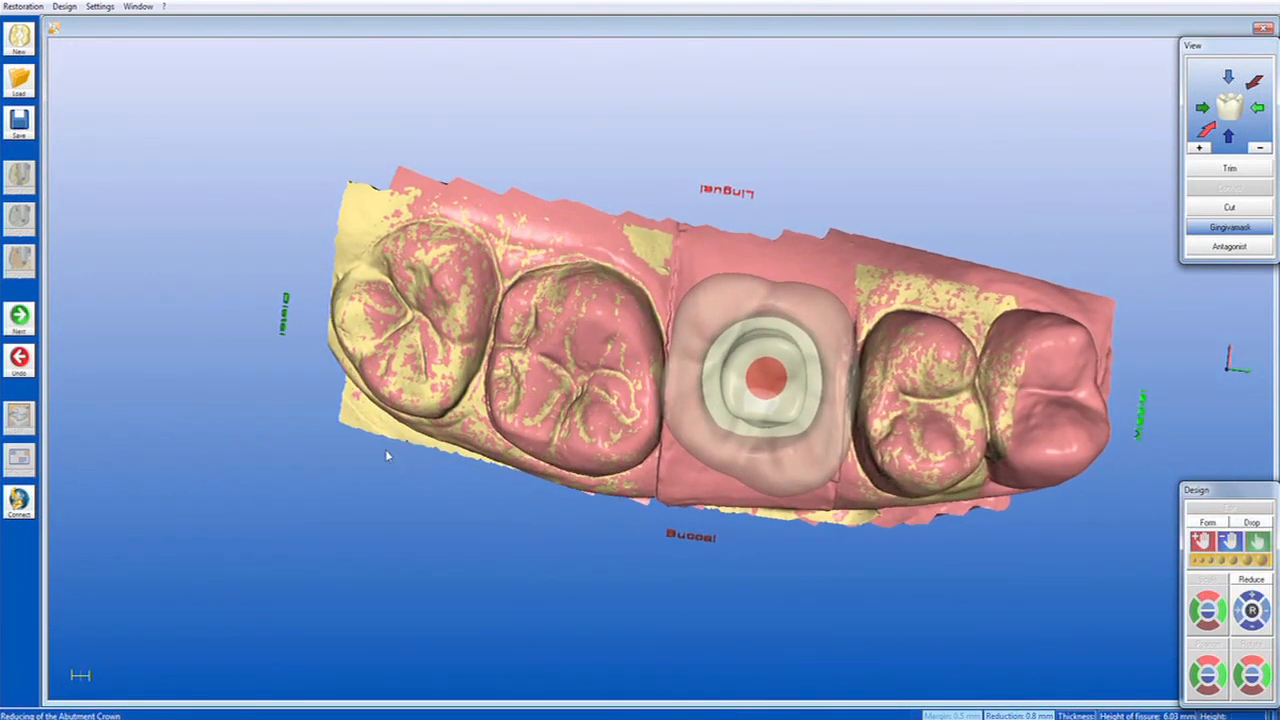
Accept the reduced abutment and calculate its milling preview
left_click(19, 316)
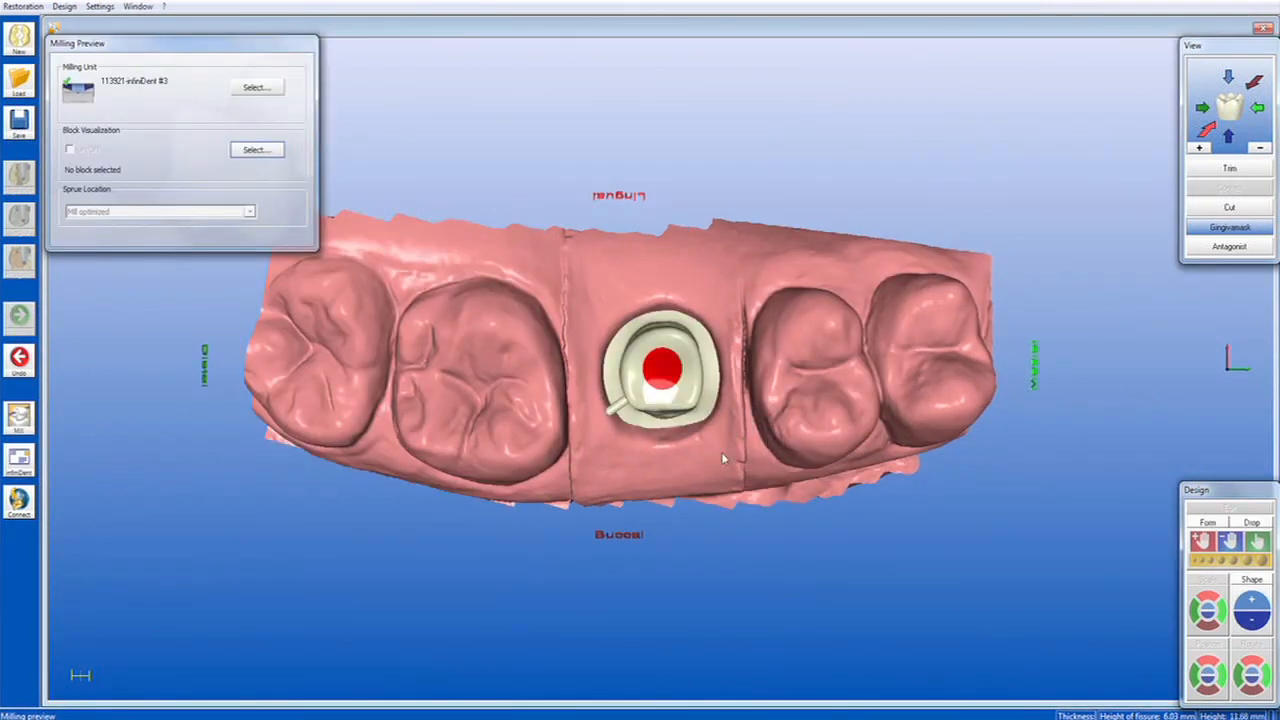
left_click_drag(721, 452, 637, 477)
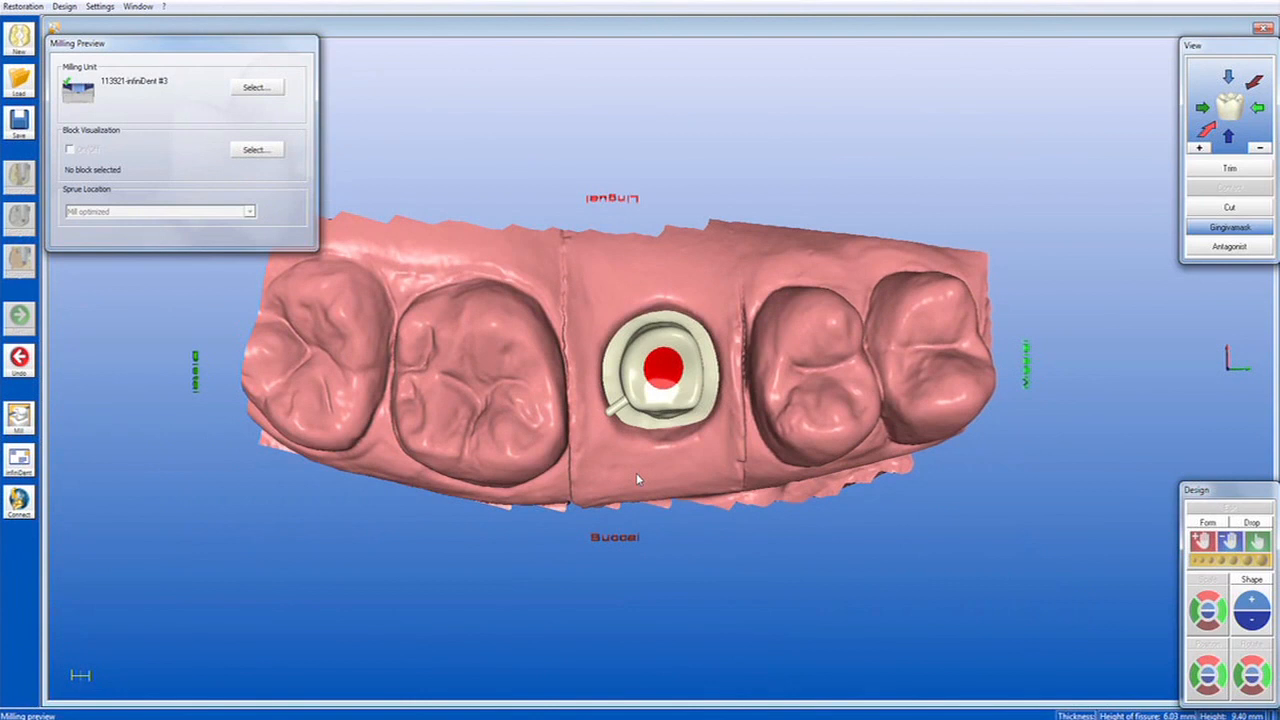
left_click(64, 6)
left_click(107, 92)
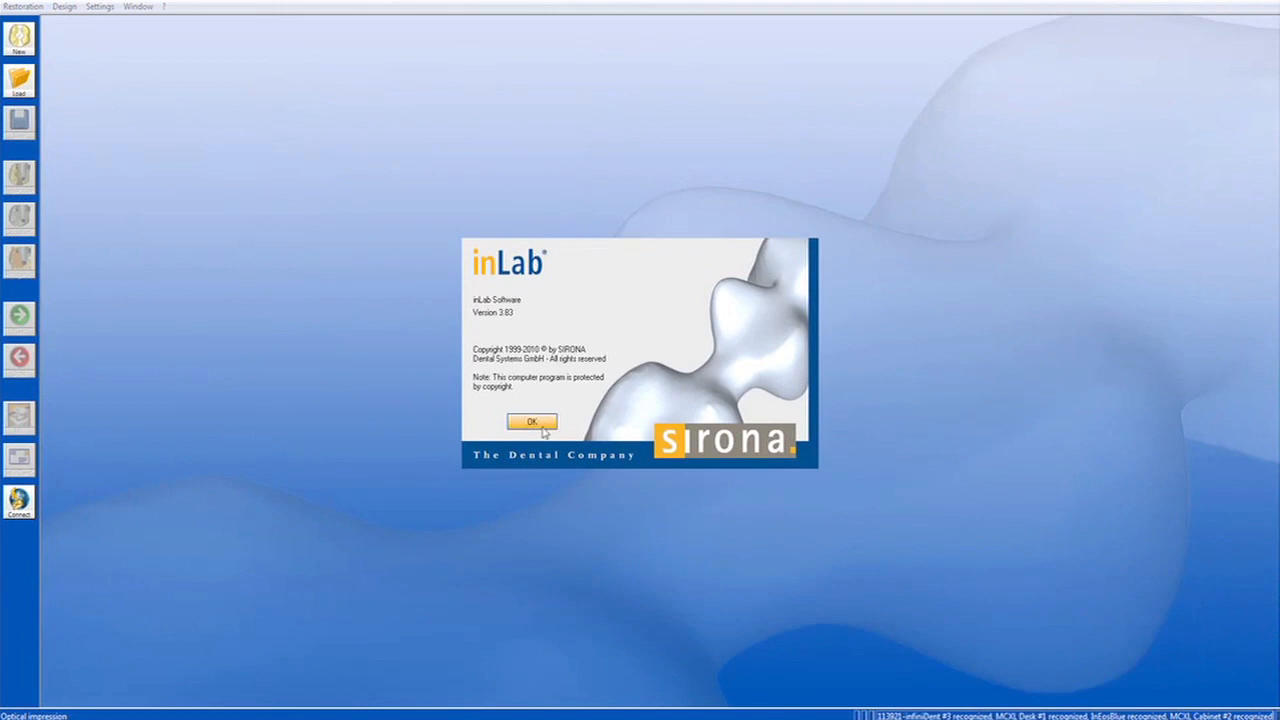
Dismiss the software version notice and examine the crown's milling preview with the trimmed abutment model beneath it
left_click(533, 421)
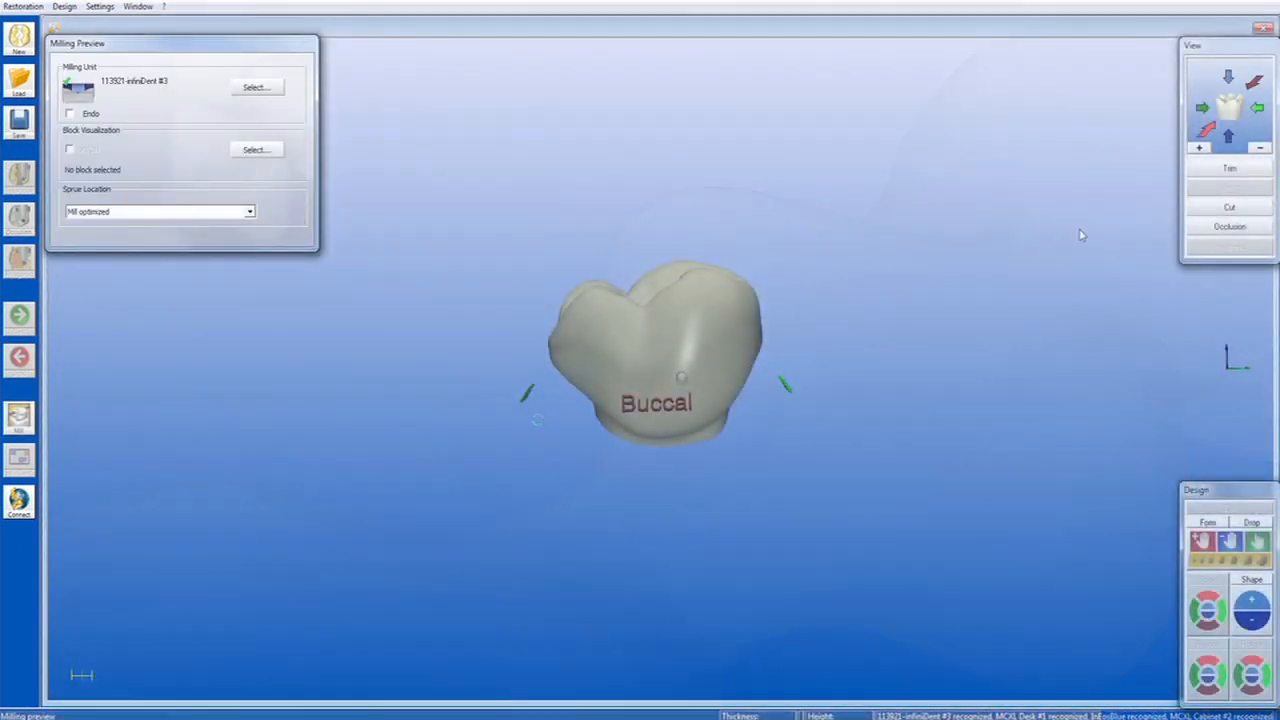
left_click(1224, 170)
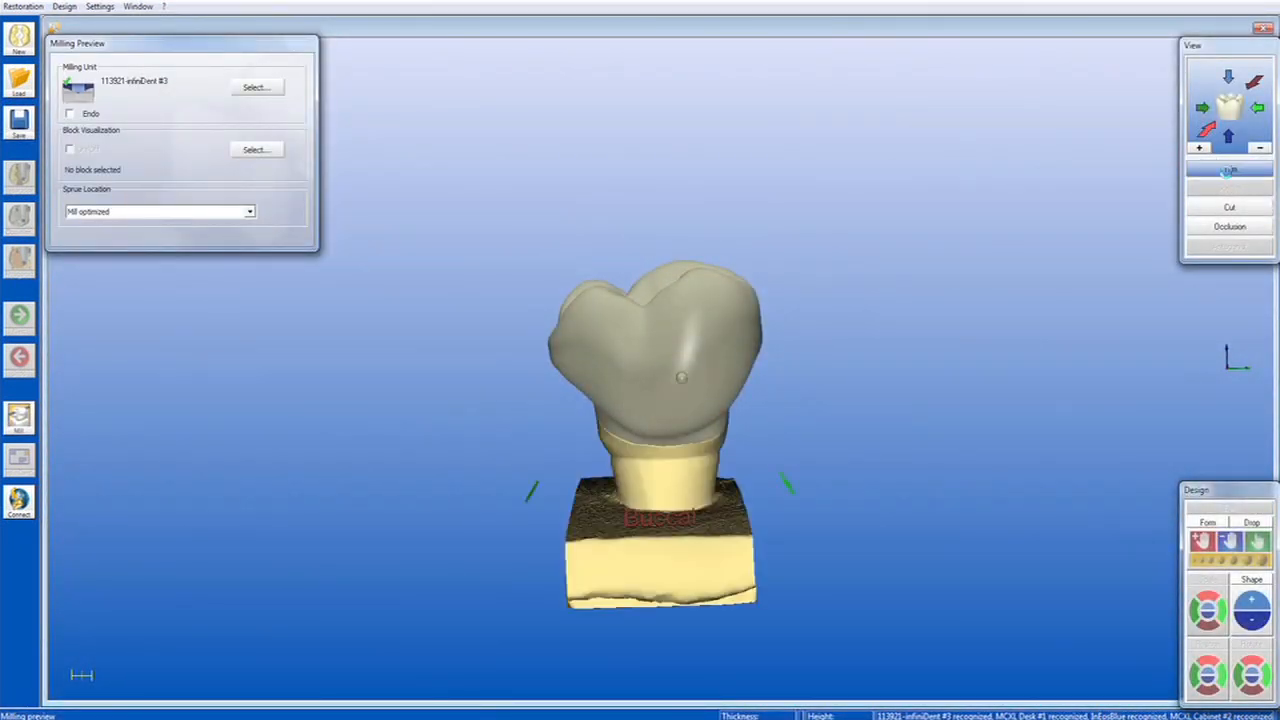
left_click(1229, 178)
left_click_drag(877, 392, 806, 408)
left_click_drag(598, 410, 720, 418)
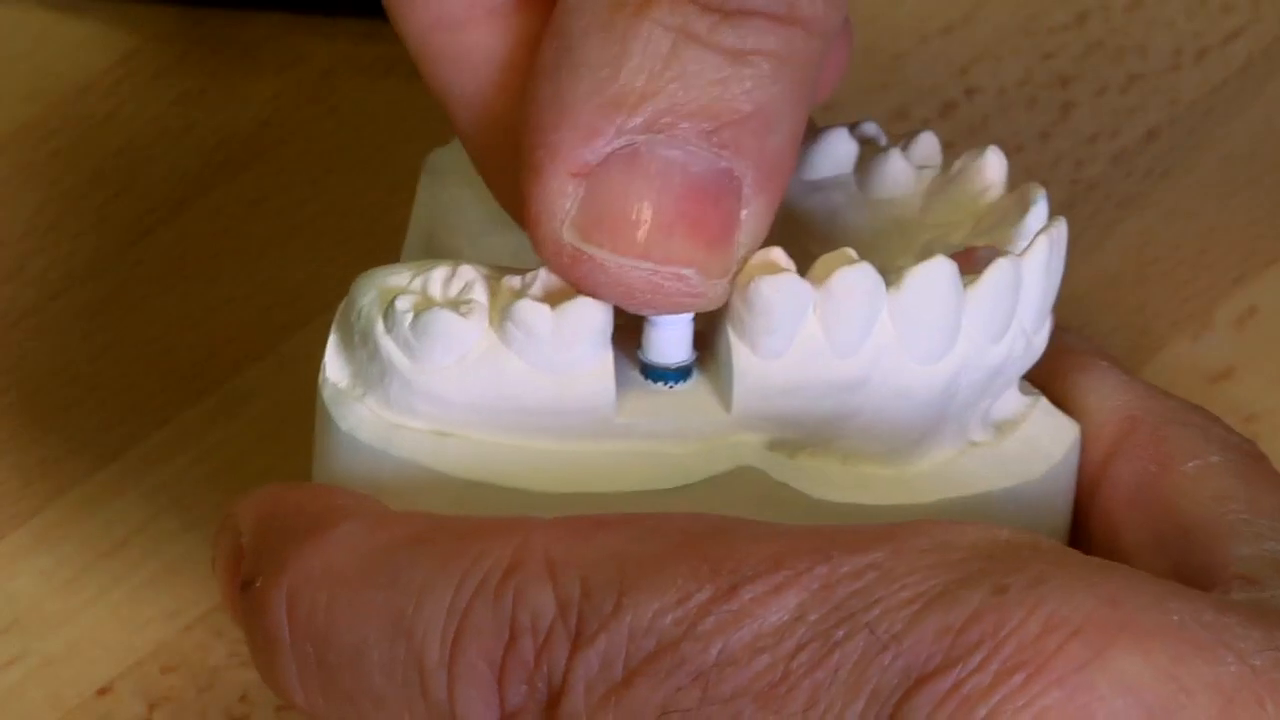